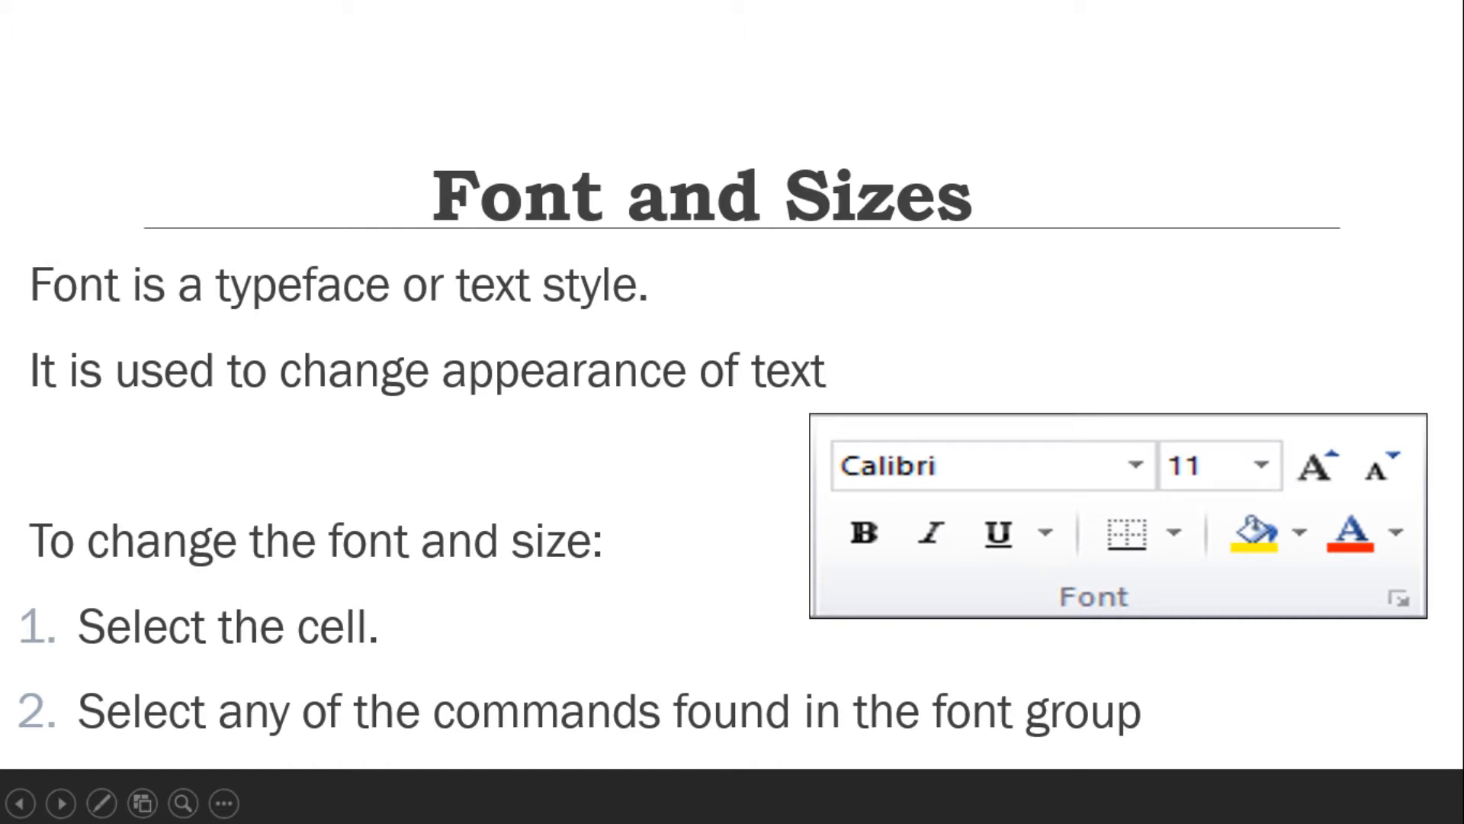
pyautogui.press('Right')
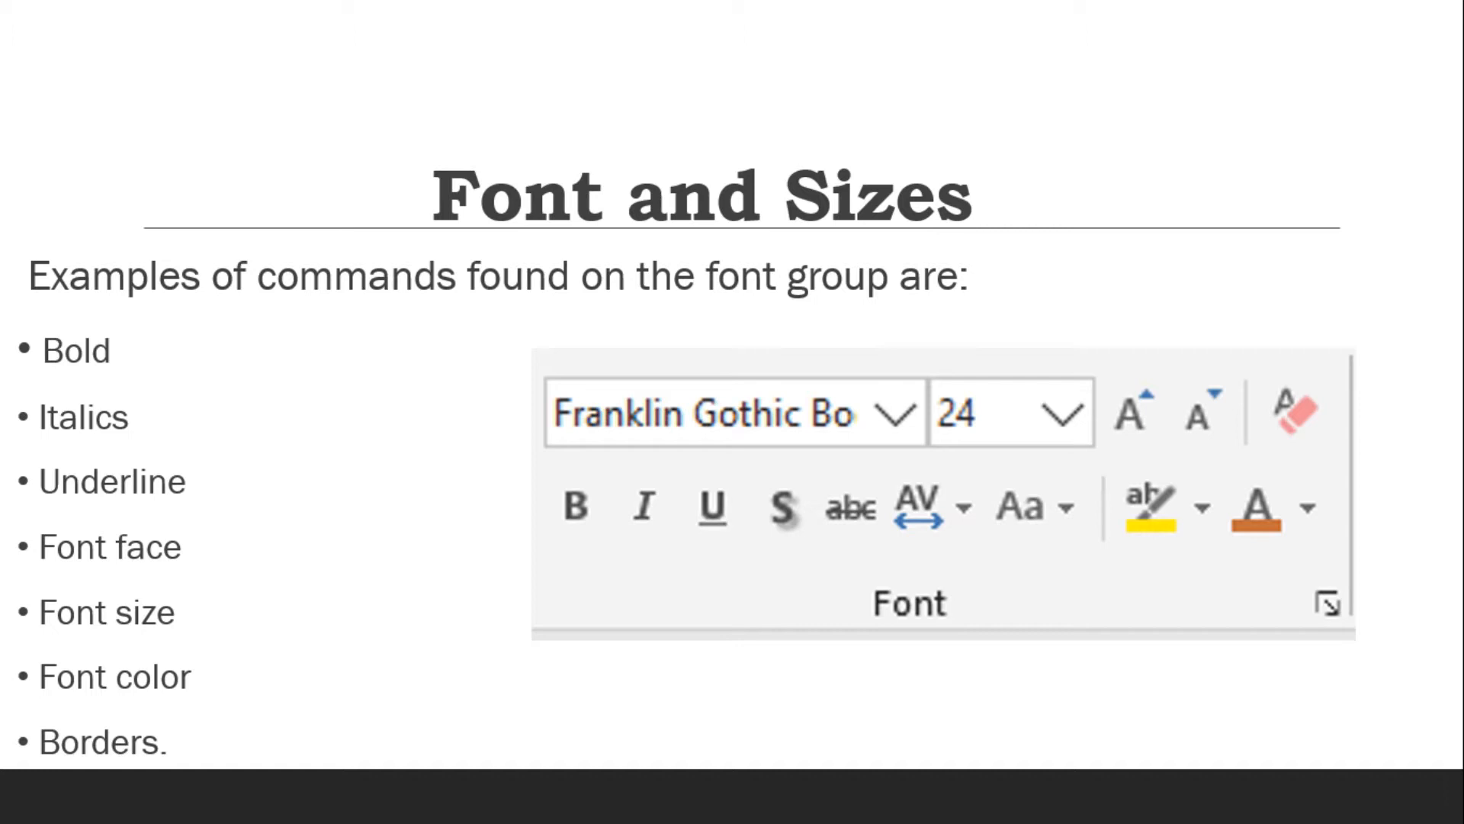
pyautogui.press('Right')
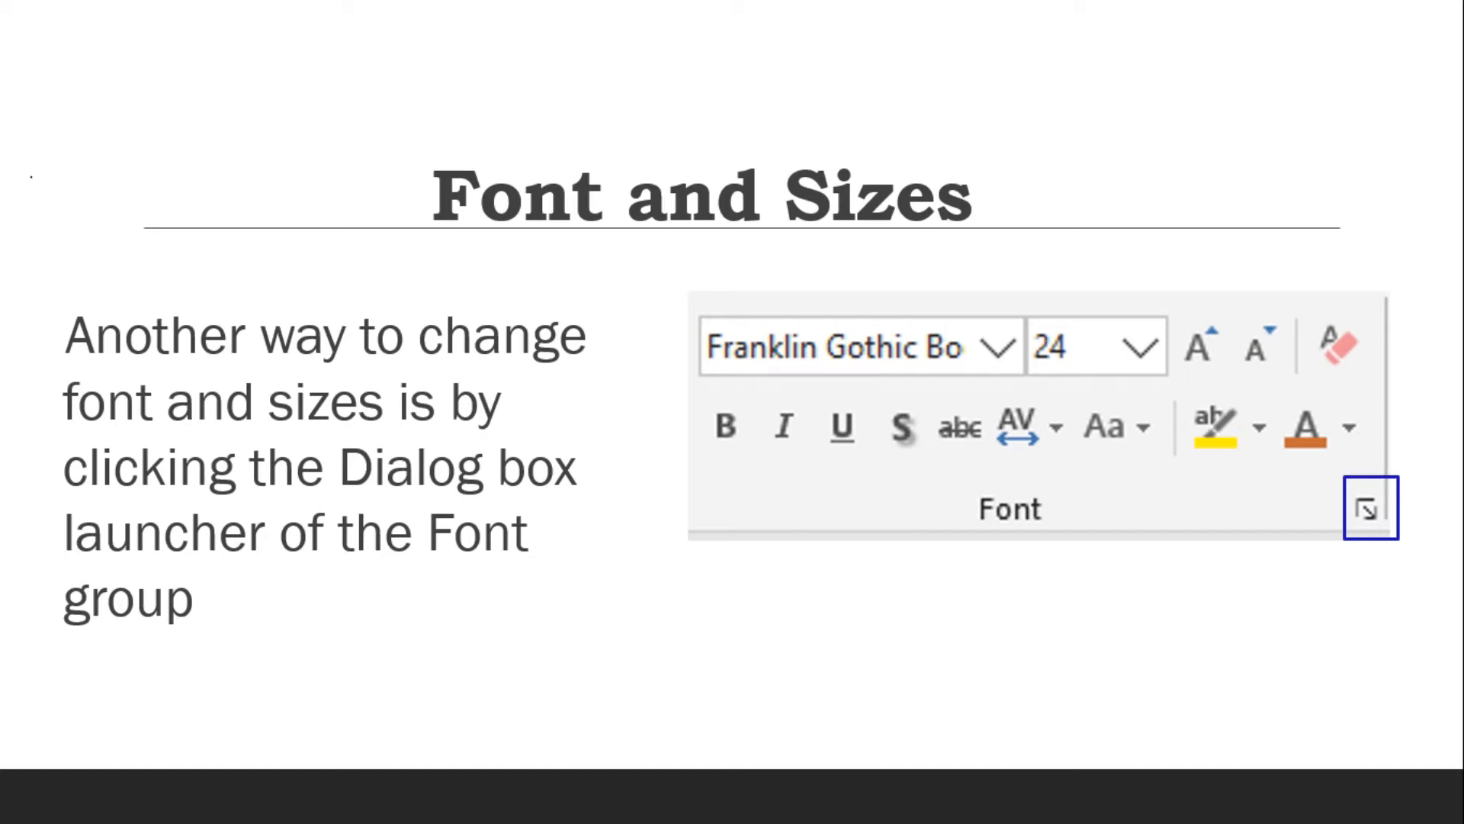
# Switch from the slide show to the Book1 workbook in Excel
pyautogui.hotkey('alt', 'Tab')
pyautogui.hotkey('alt', 'Tab')
pyautogui.hotkey('alt', 'Tab')
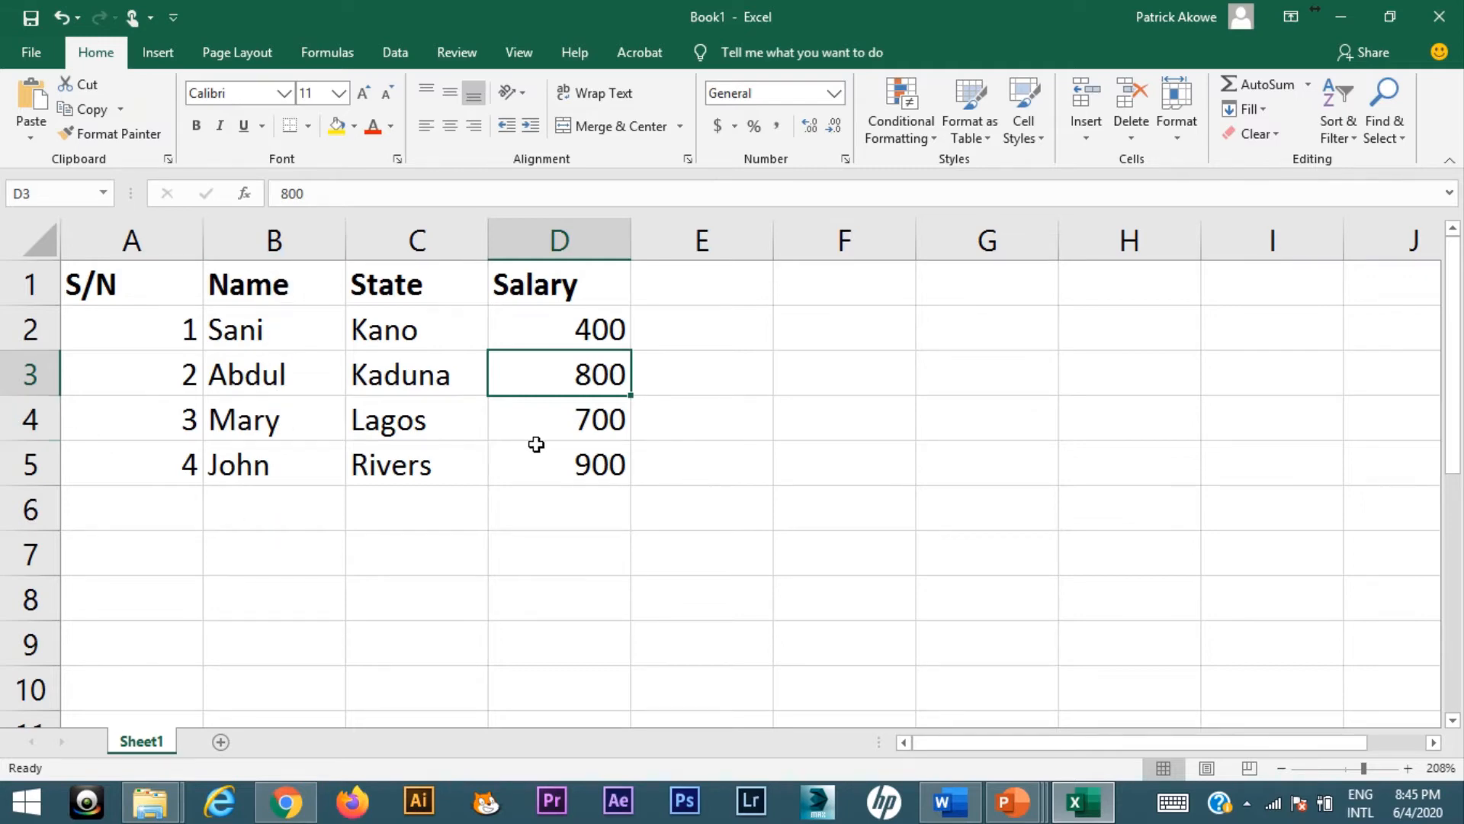
# Remove the bold formatting from the Name header in B1 and reapply it
pyautogui.click(265, 286)
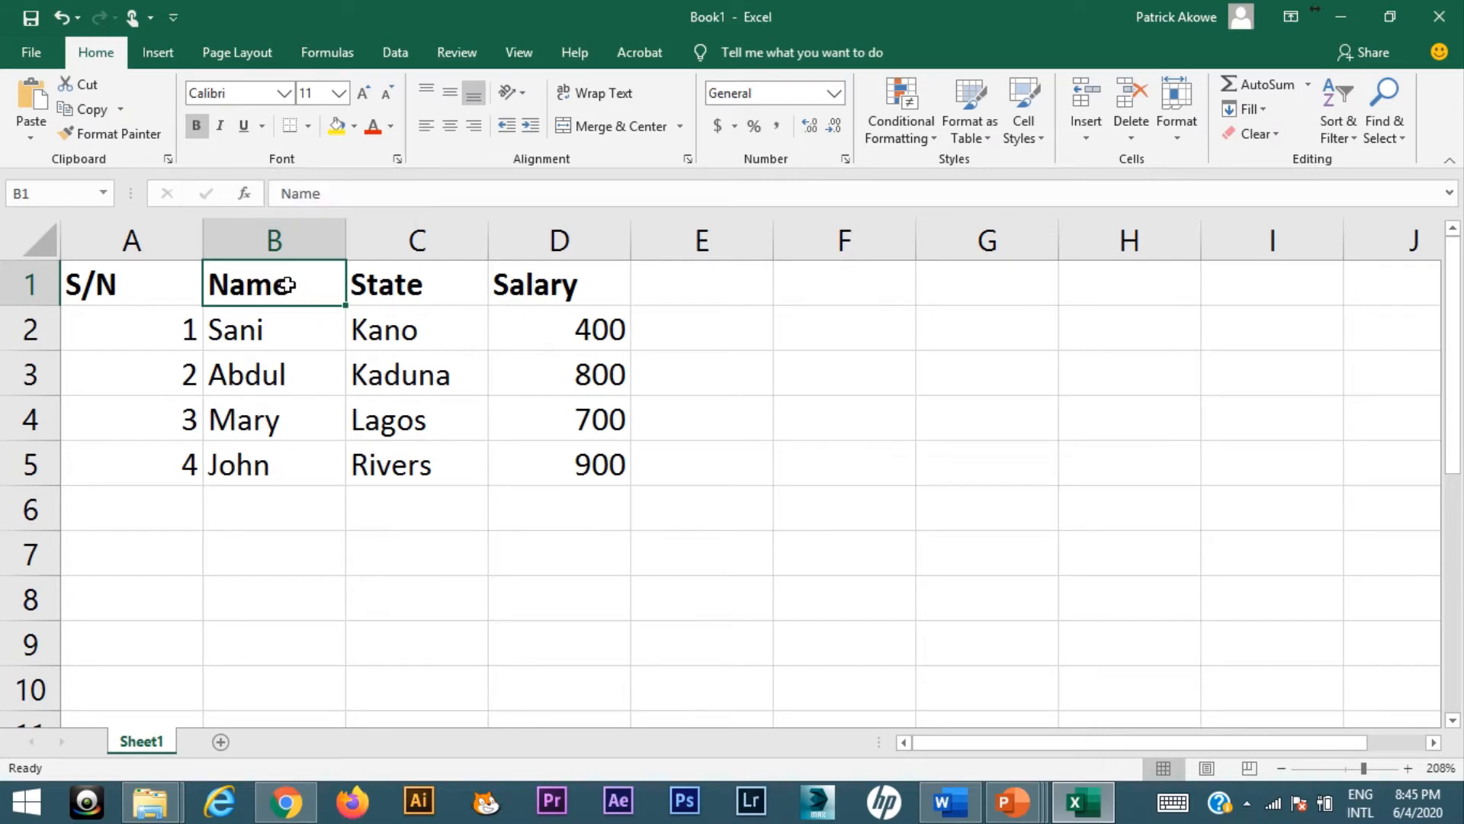
pyautogui.click(203, 133)
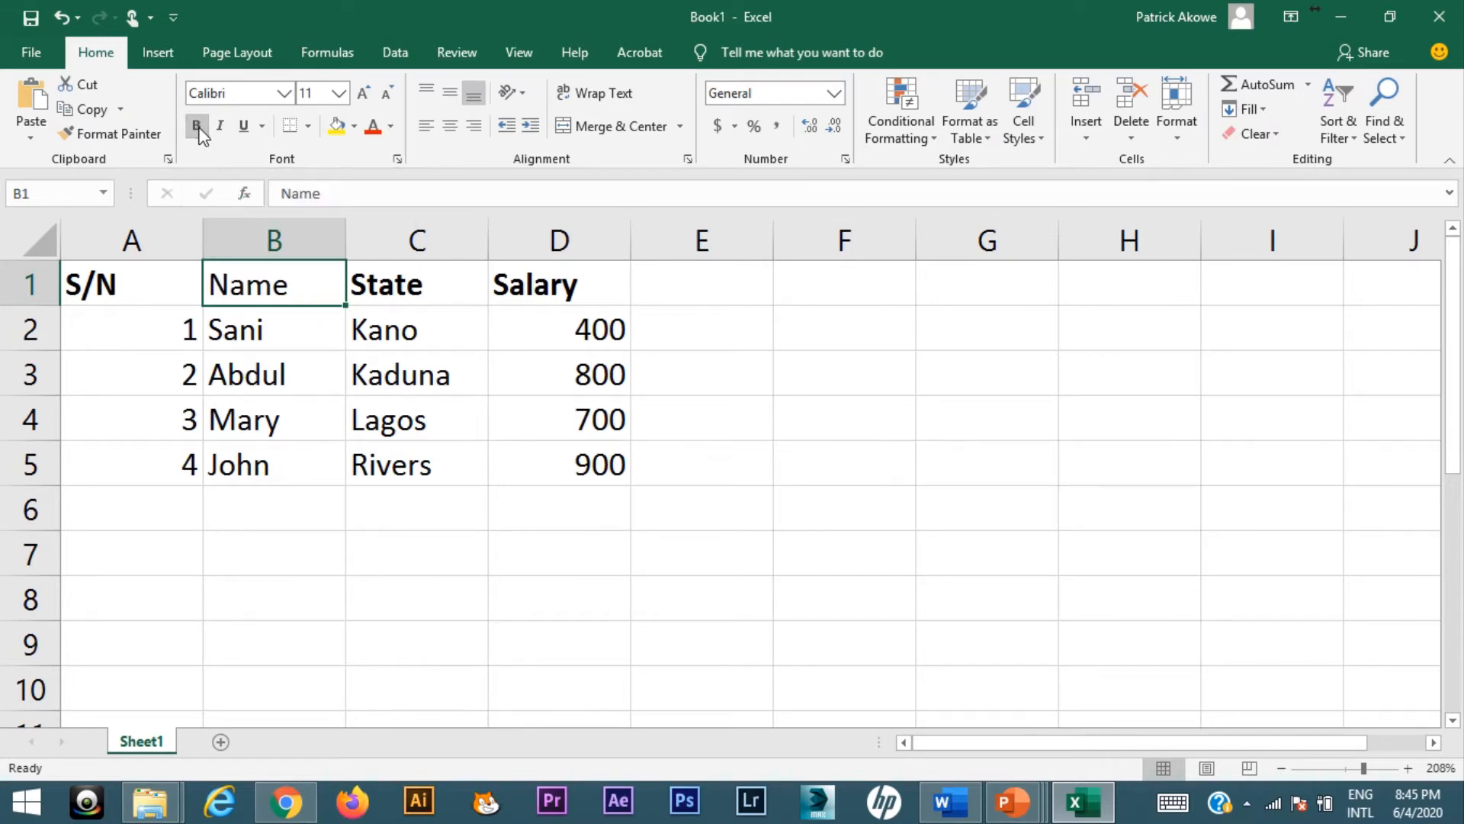
pyautogui.click(398, 321)
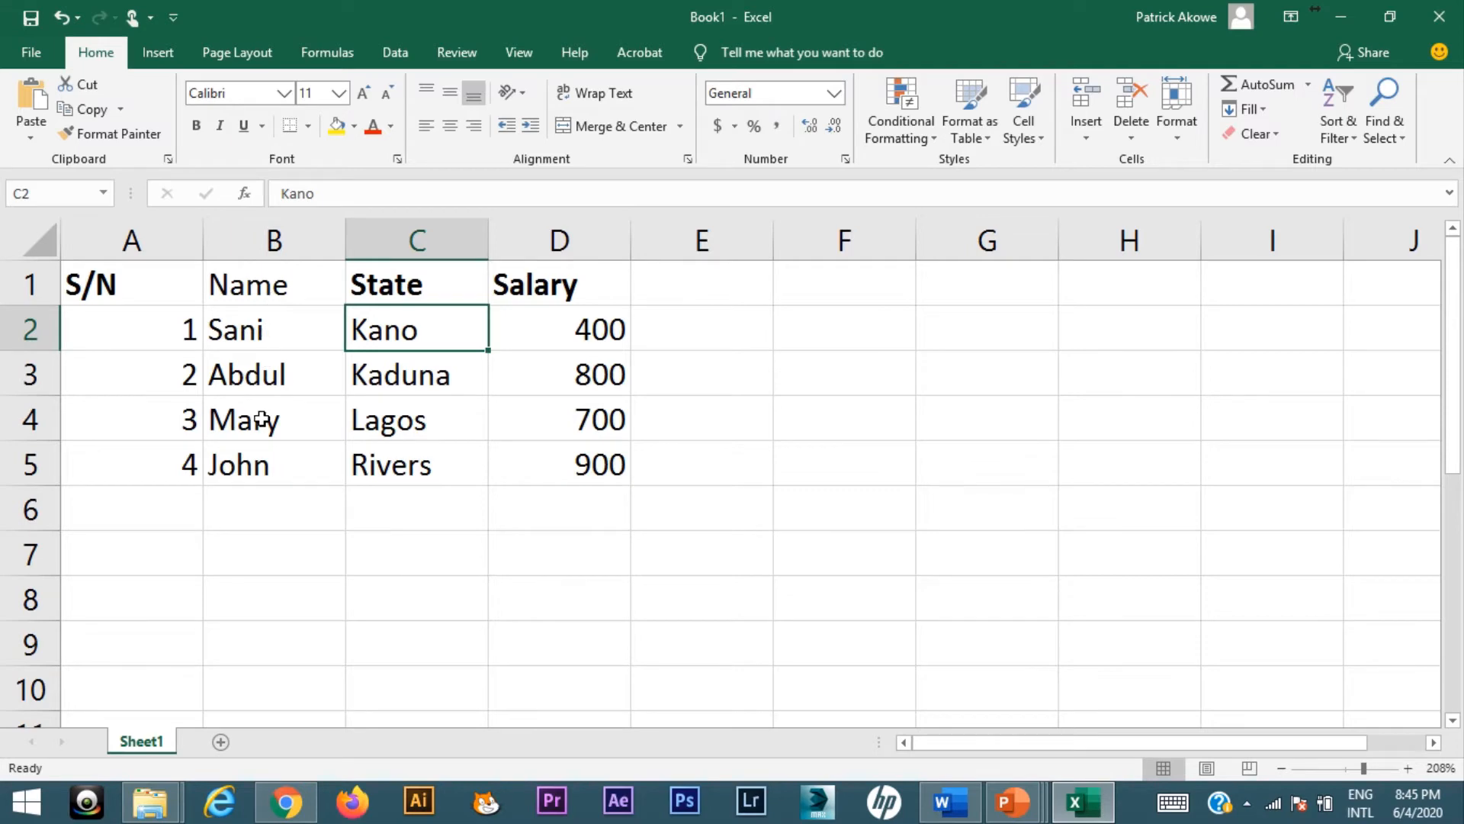
pyautogui.click(256, 283)
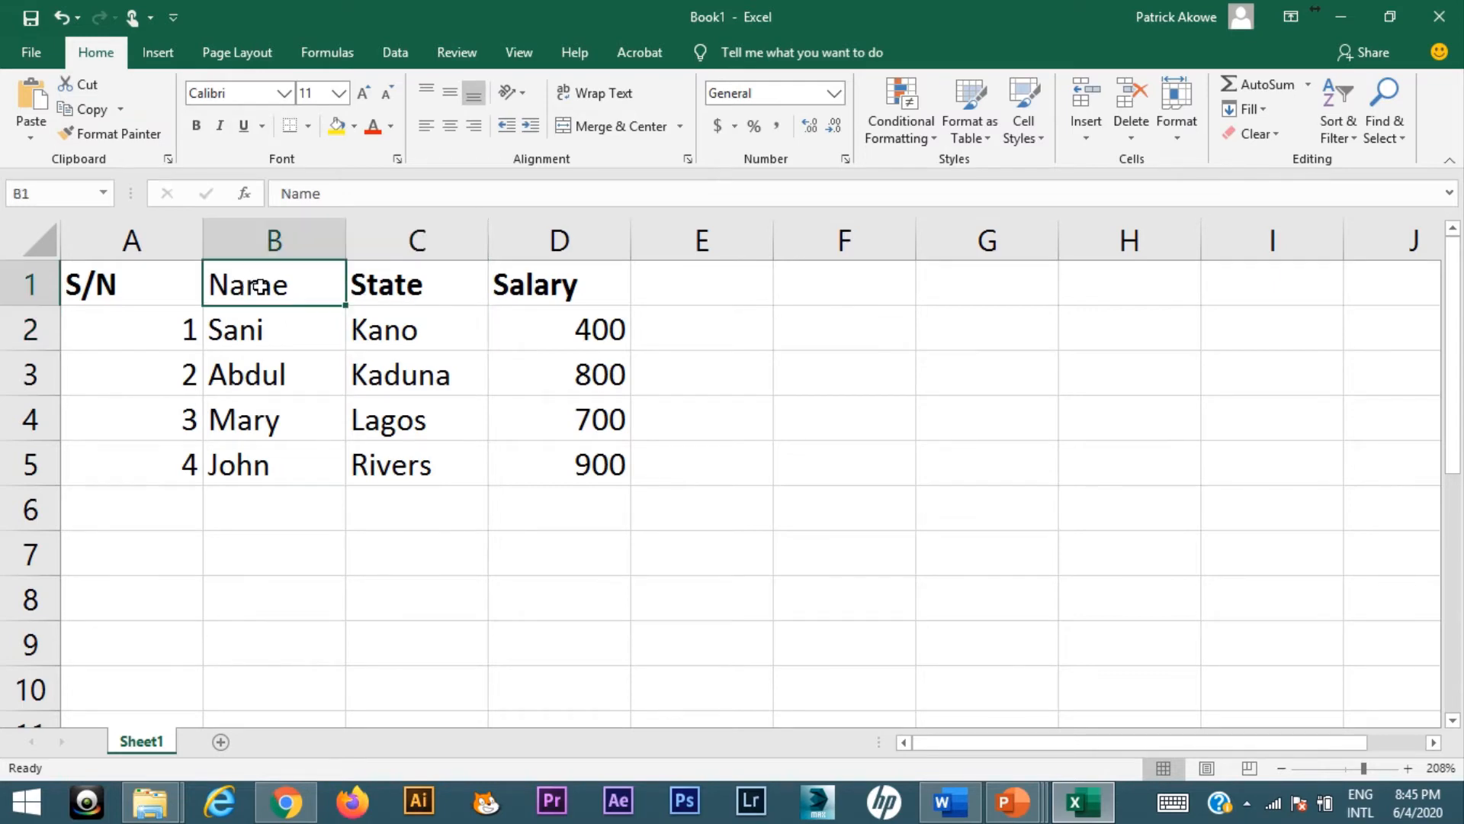
pyautogui.click(197, 126)
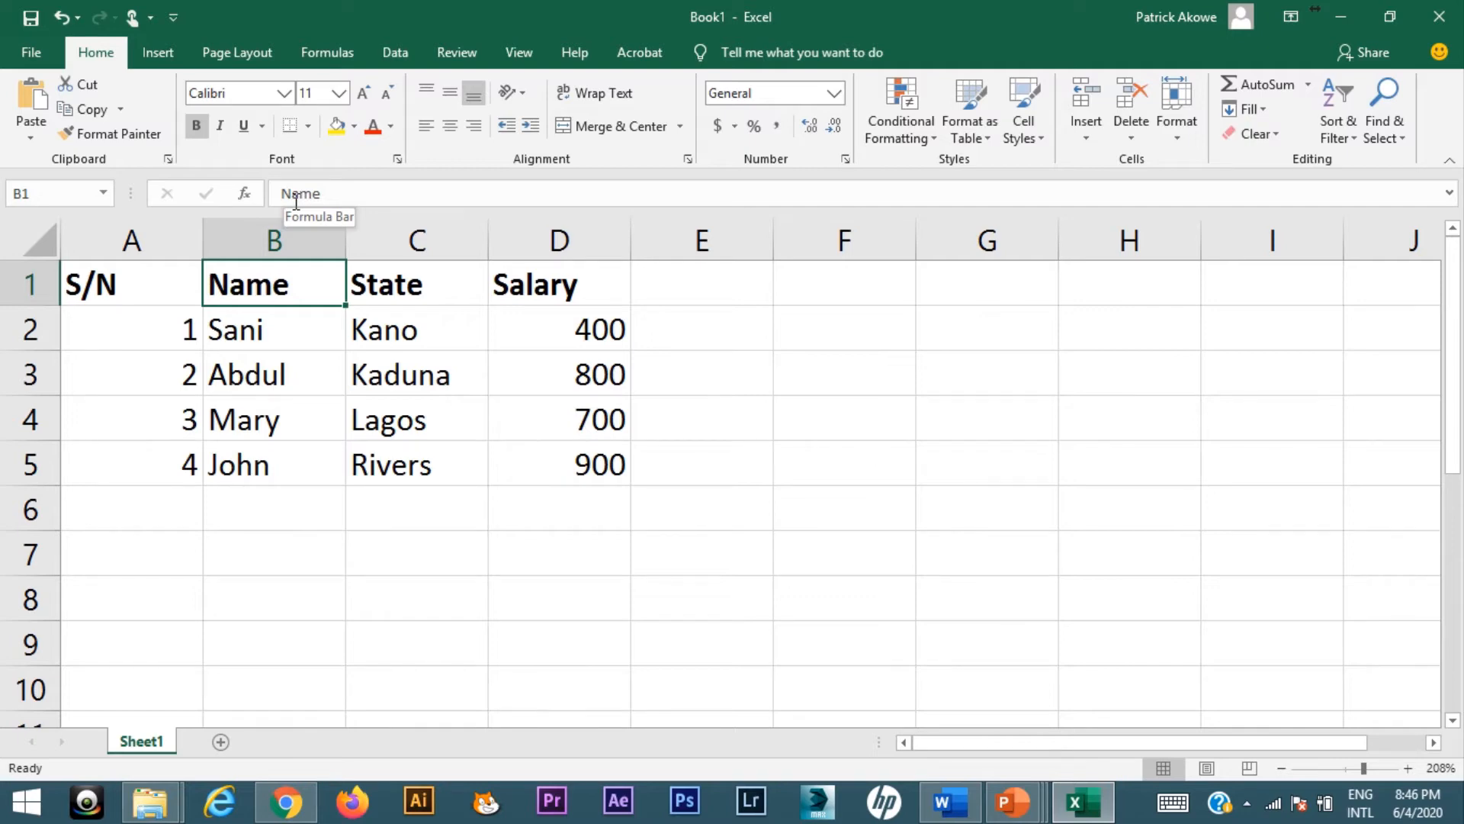
# Italicize the salary values in D2 to D5 one cell at a time
pyautogui.click(598, 329)
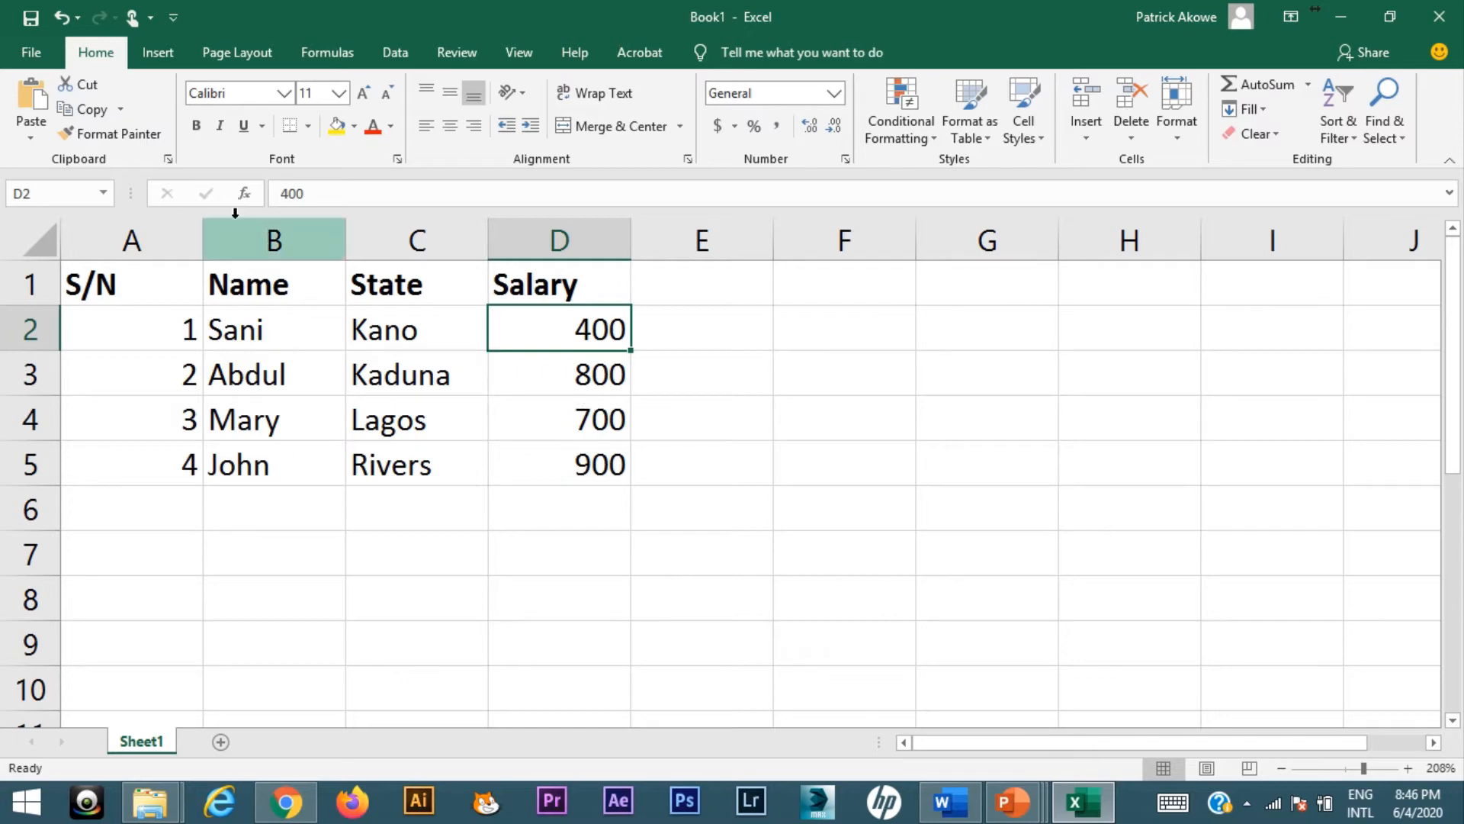
pyautogui.click(221, 127)
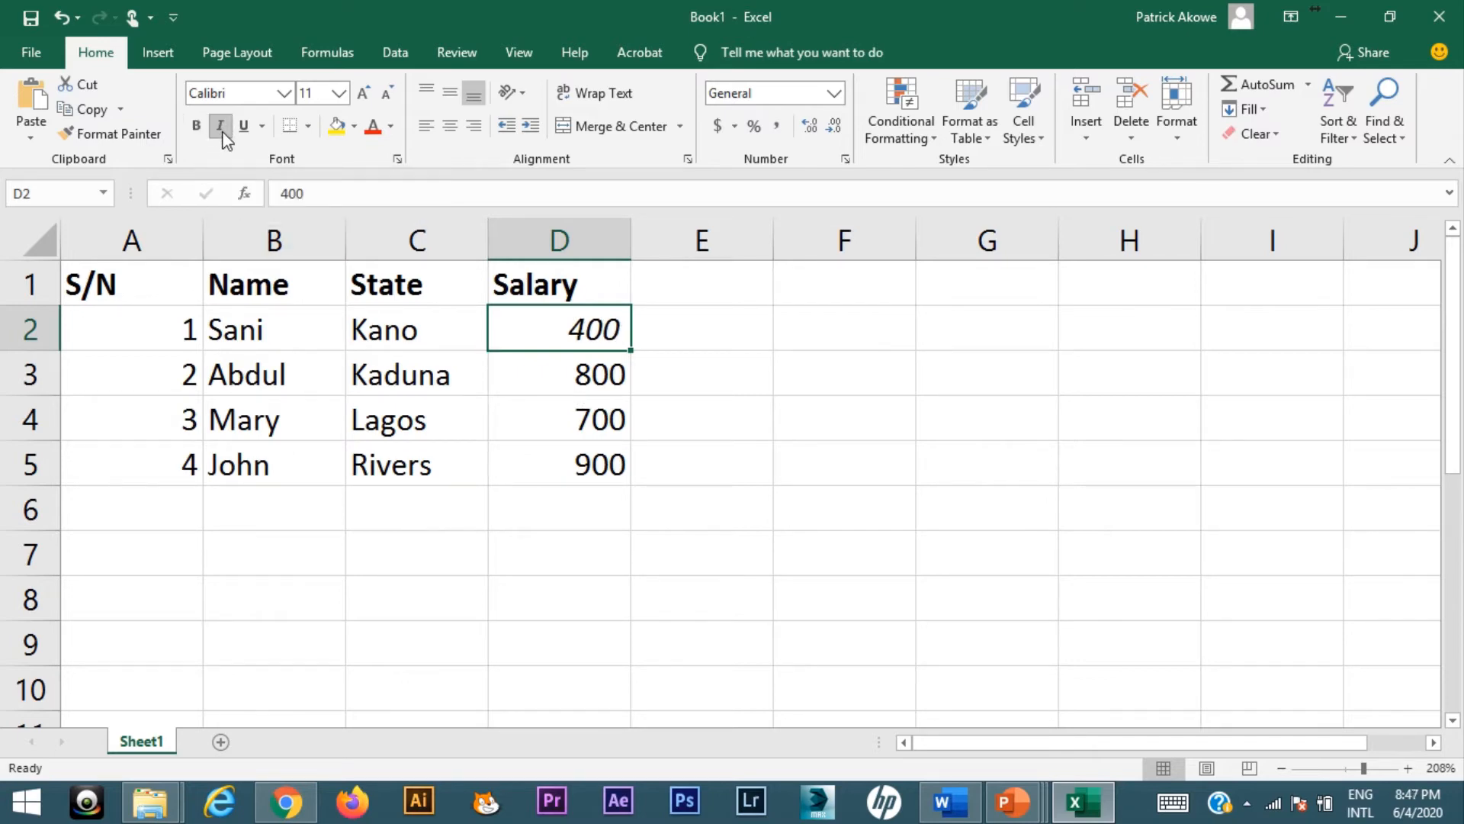
pyautogui.click(599, 375)
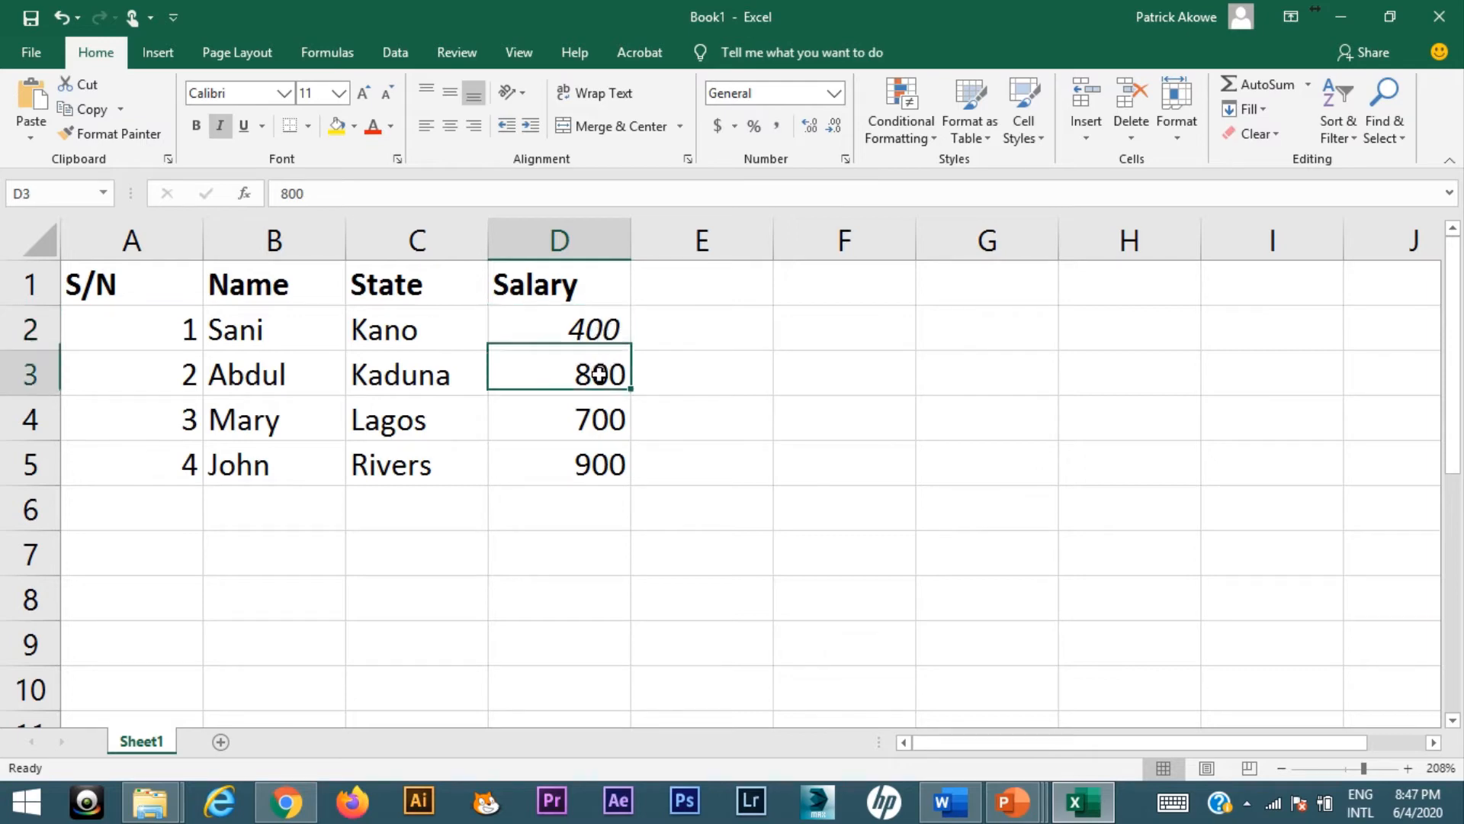
pyautogui.click(221, 126)
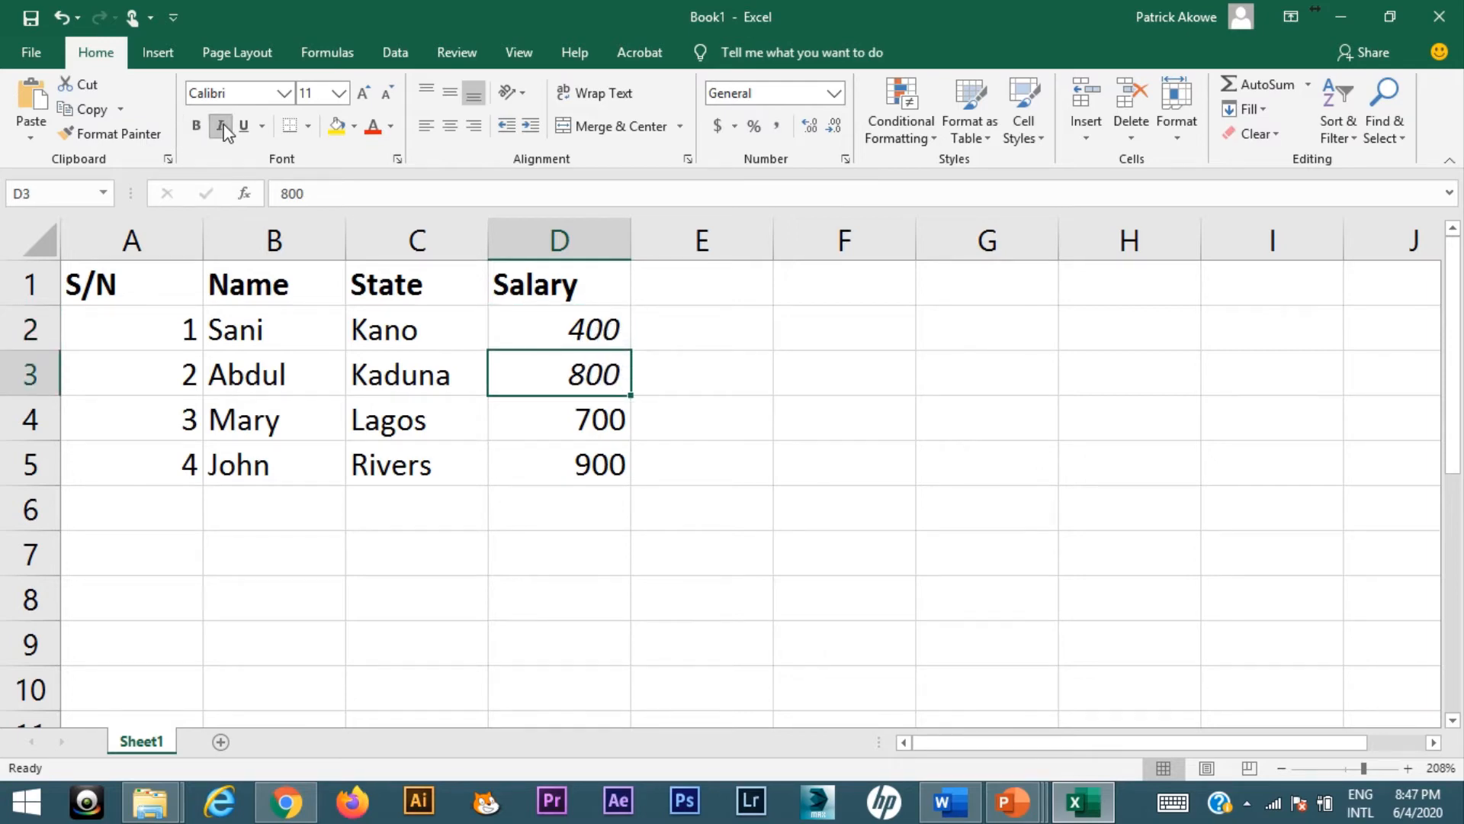
pyautogui.click(546, 411)
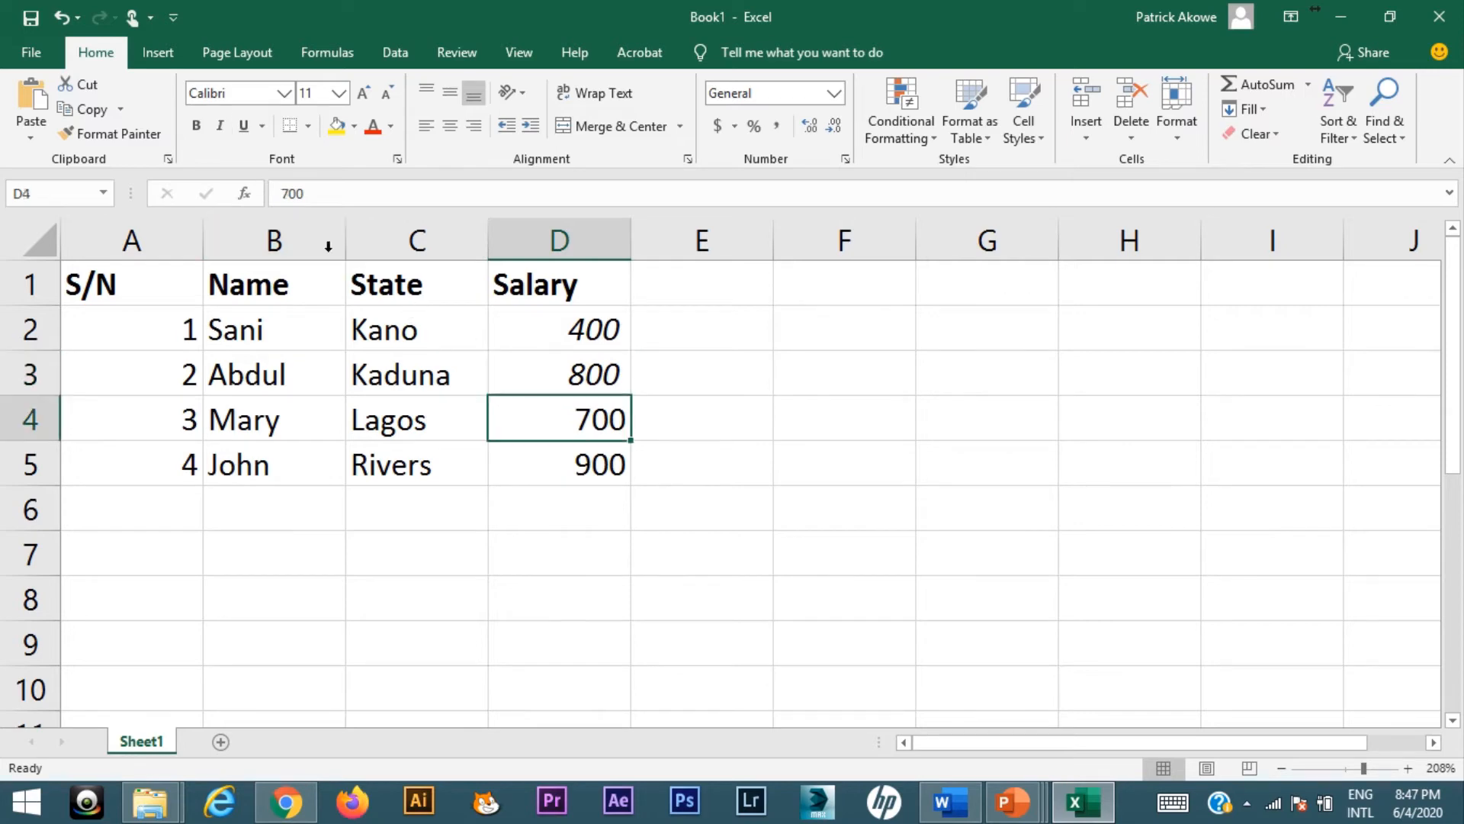
pyautogui.click(221, 125)
pyautogui.click(588, 464)
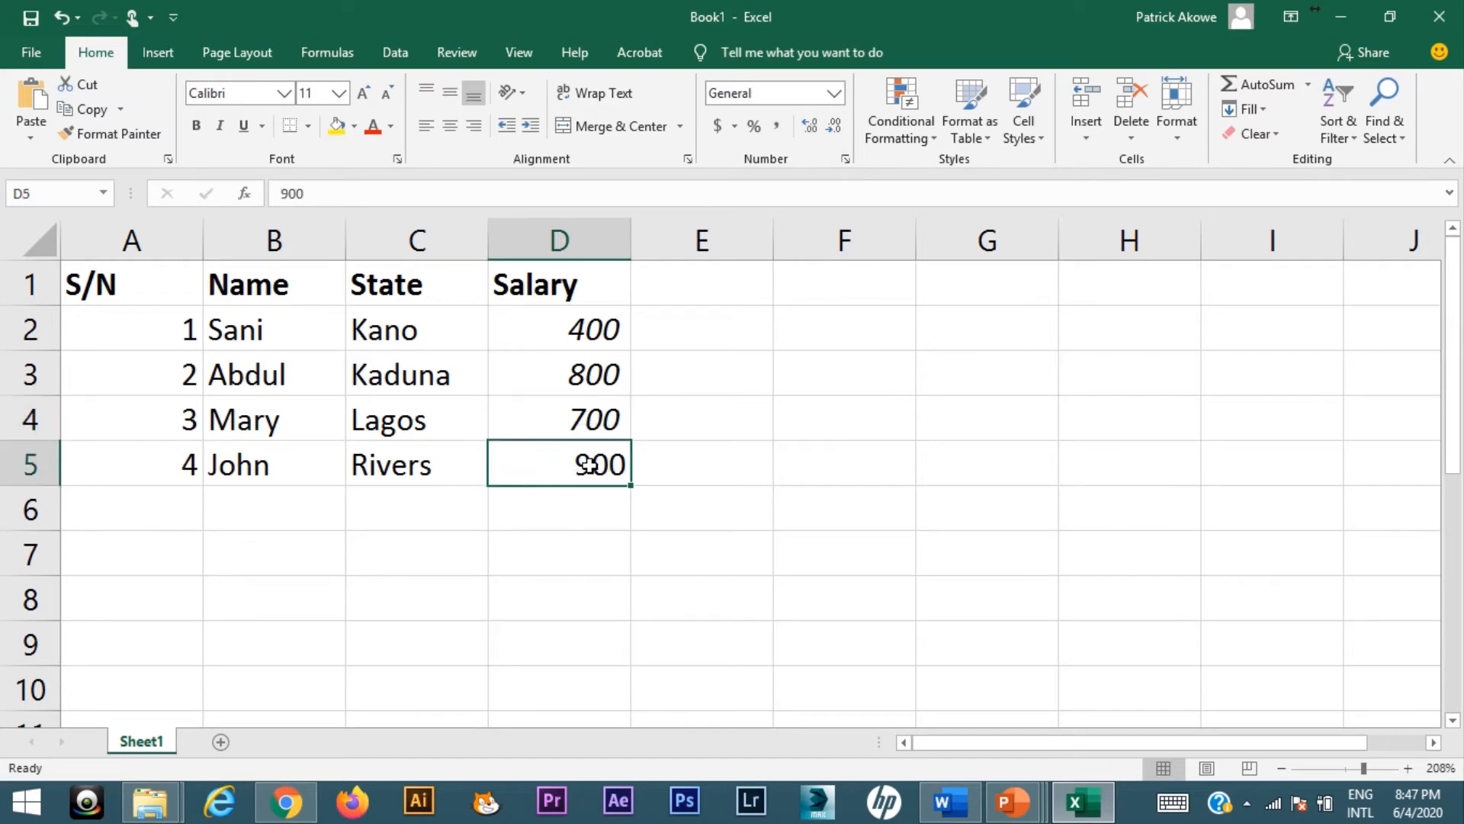
pyautogui.click(229, 130)
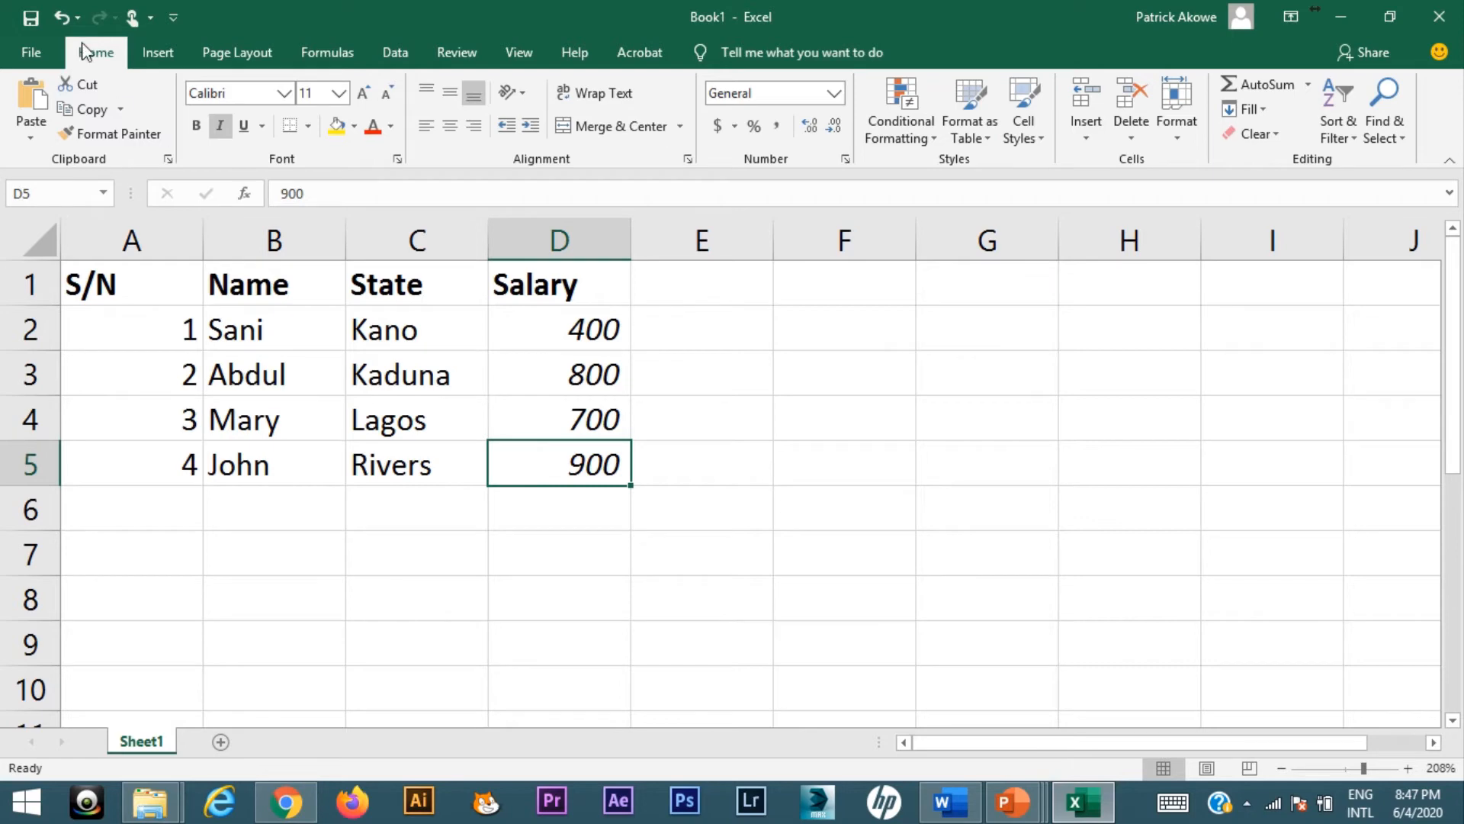
# Undo the four italic changes made to the salary values in D2:D5
pyautogui.click(62, 11)
pyautogui.click(63, 11)
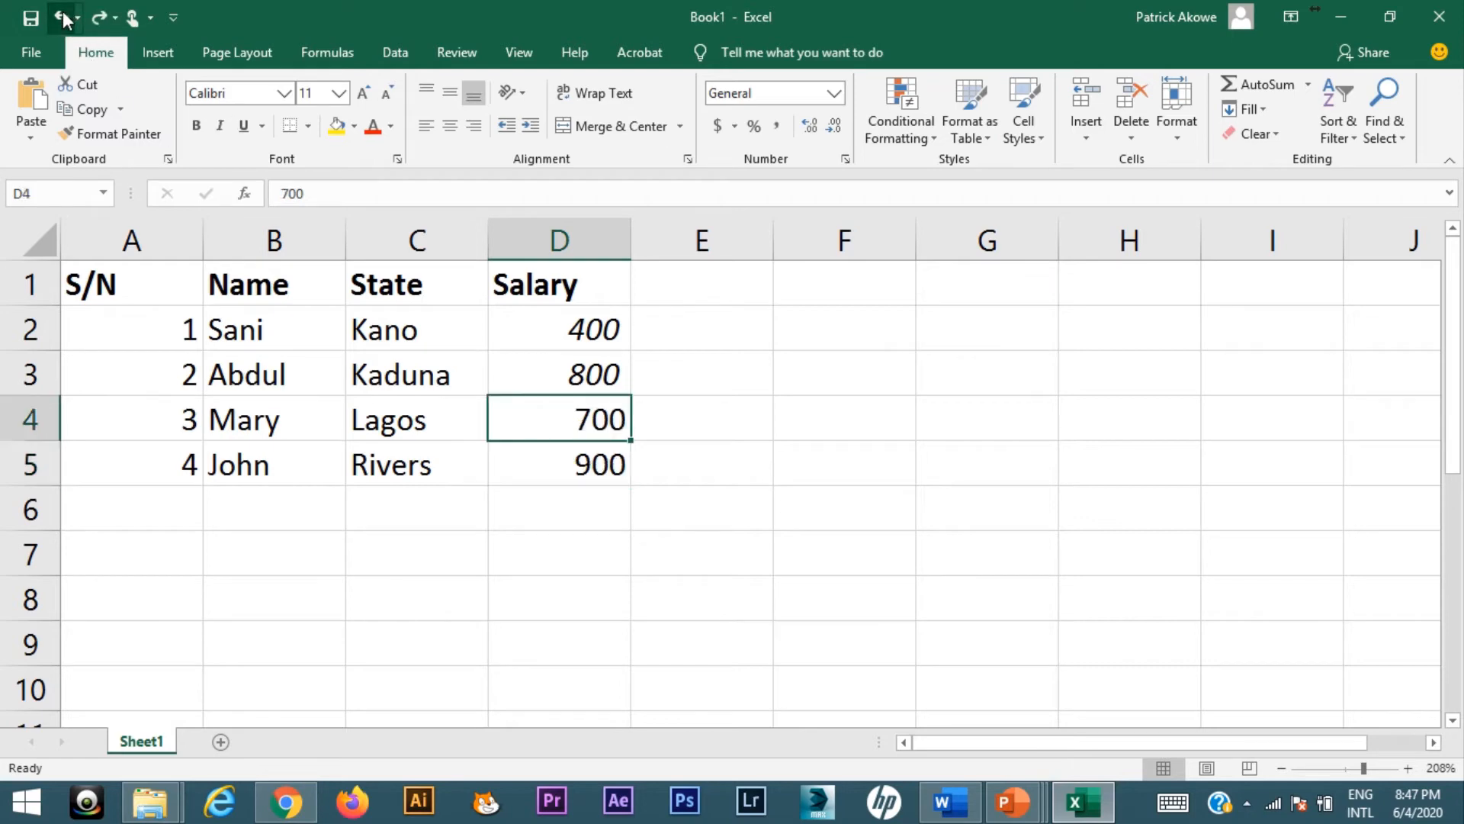
pyautogui.click(63, 10)
pyautogui.click(62, 11)
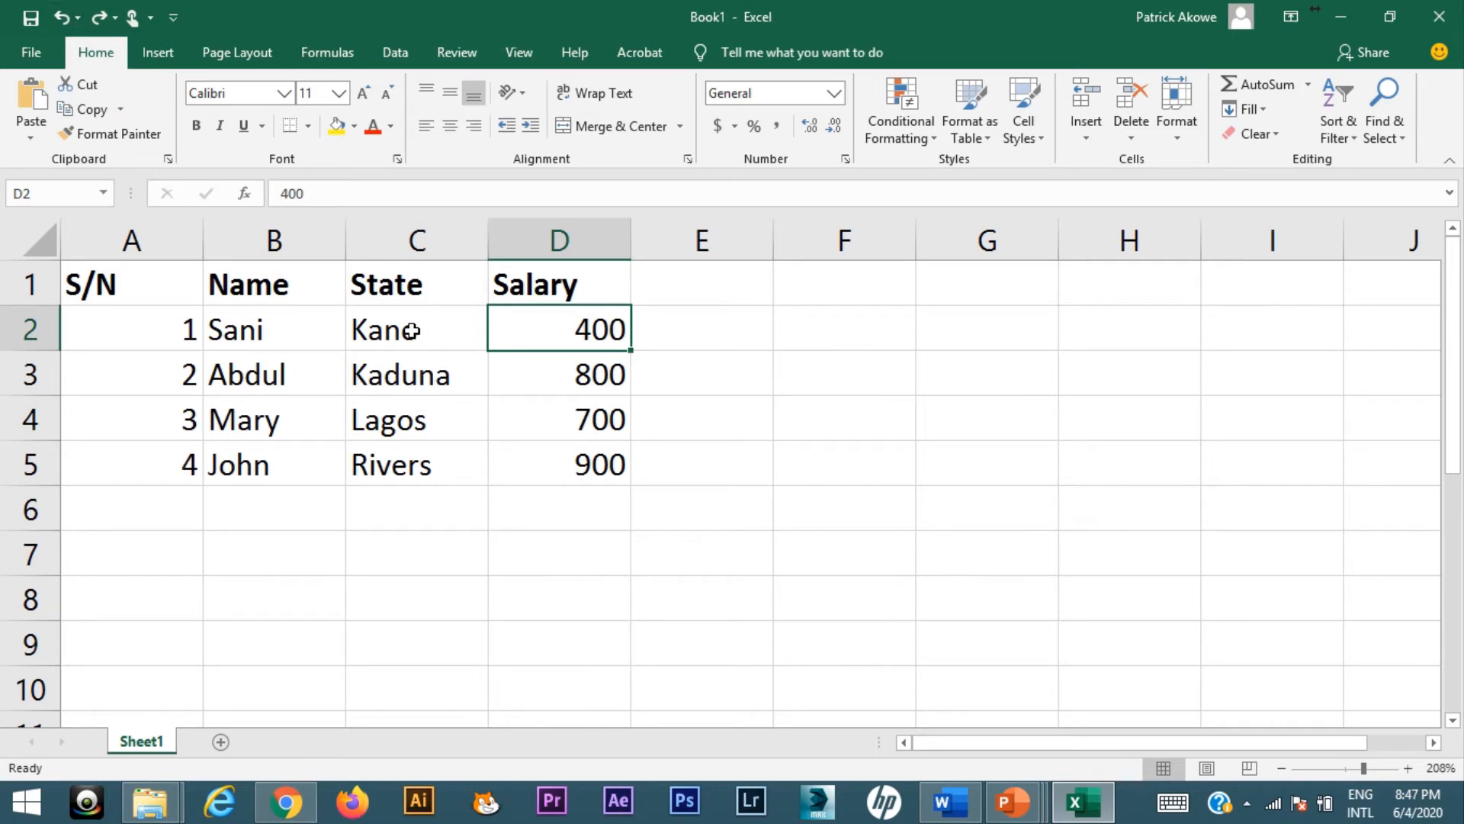
# Italicize all the state names in C2:C5 at once
pyautogui.moveTo(412, 330); pyautogui.dragTo(406, 477)
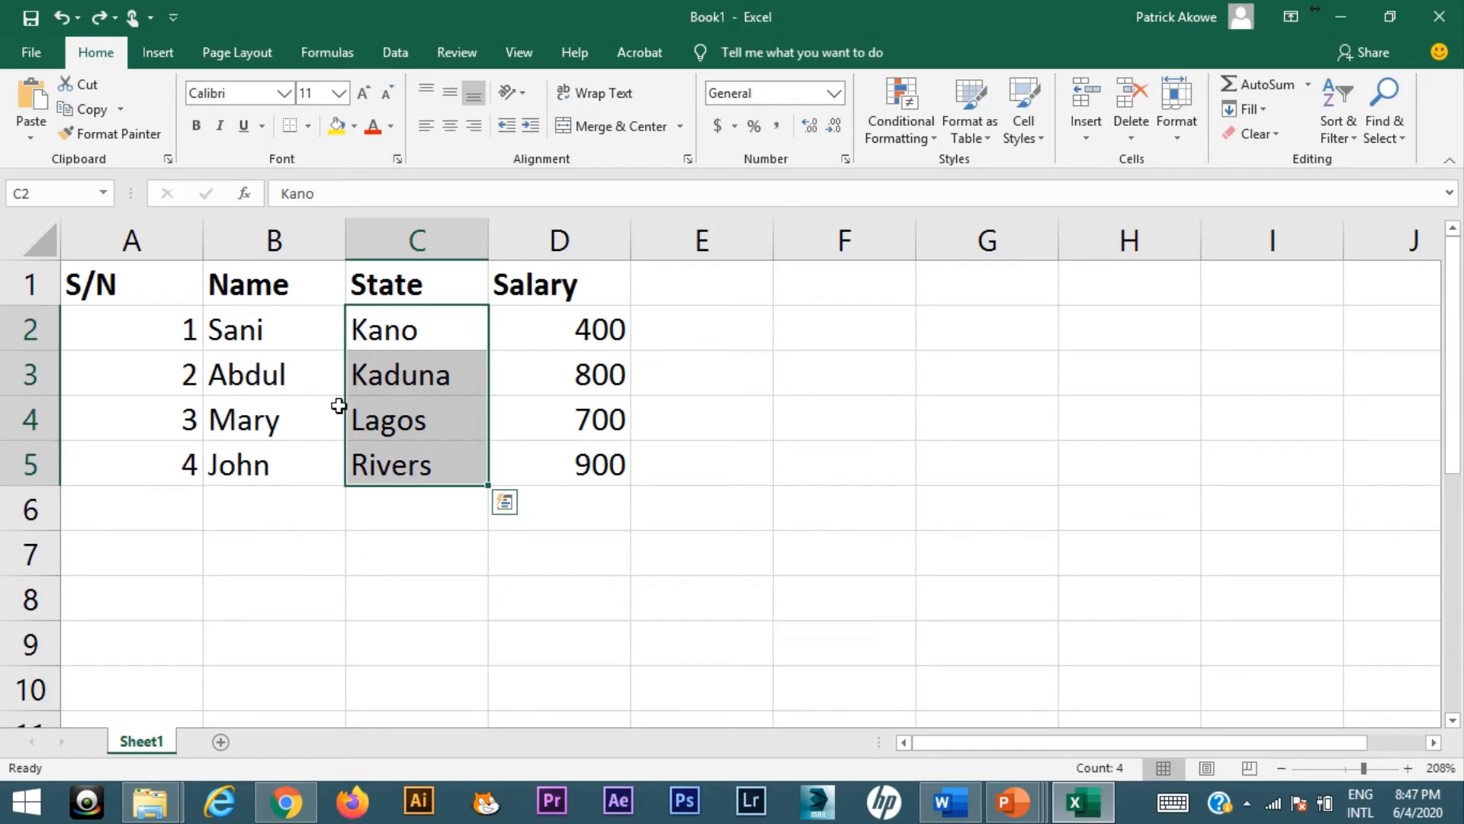
pyautogui.click(220, 125)
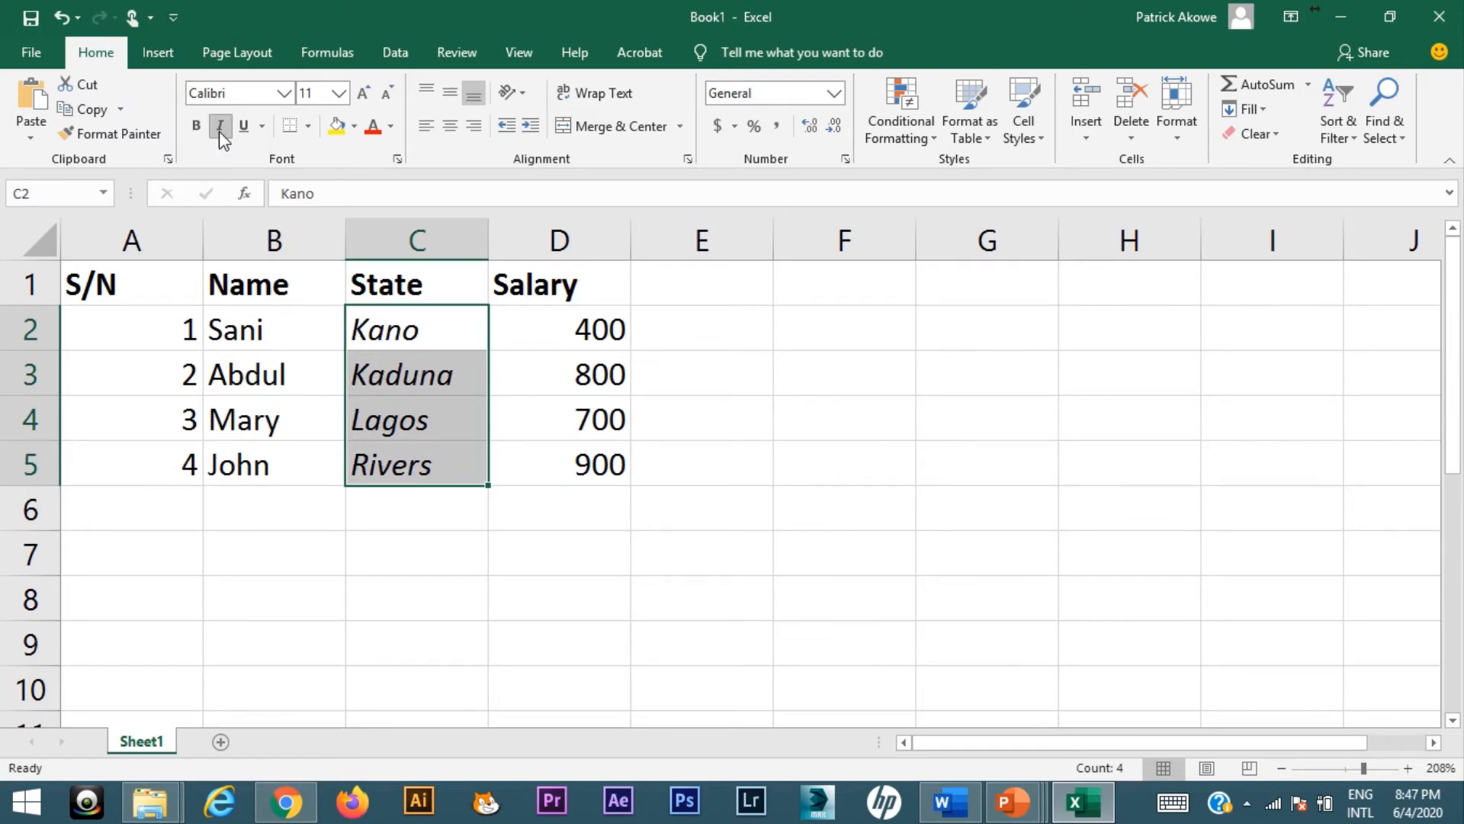
pyautogui.click(610, 411)
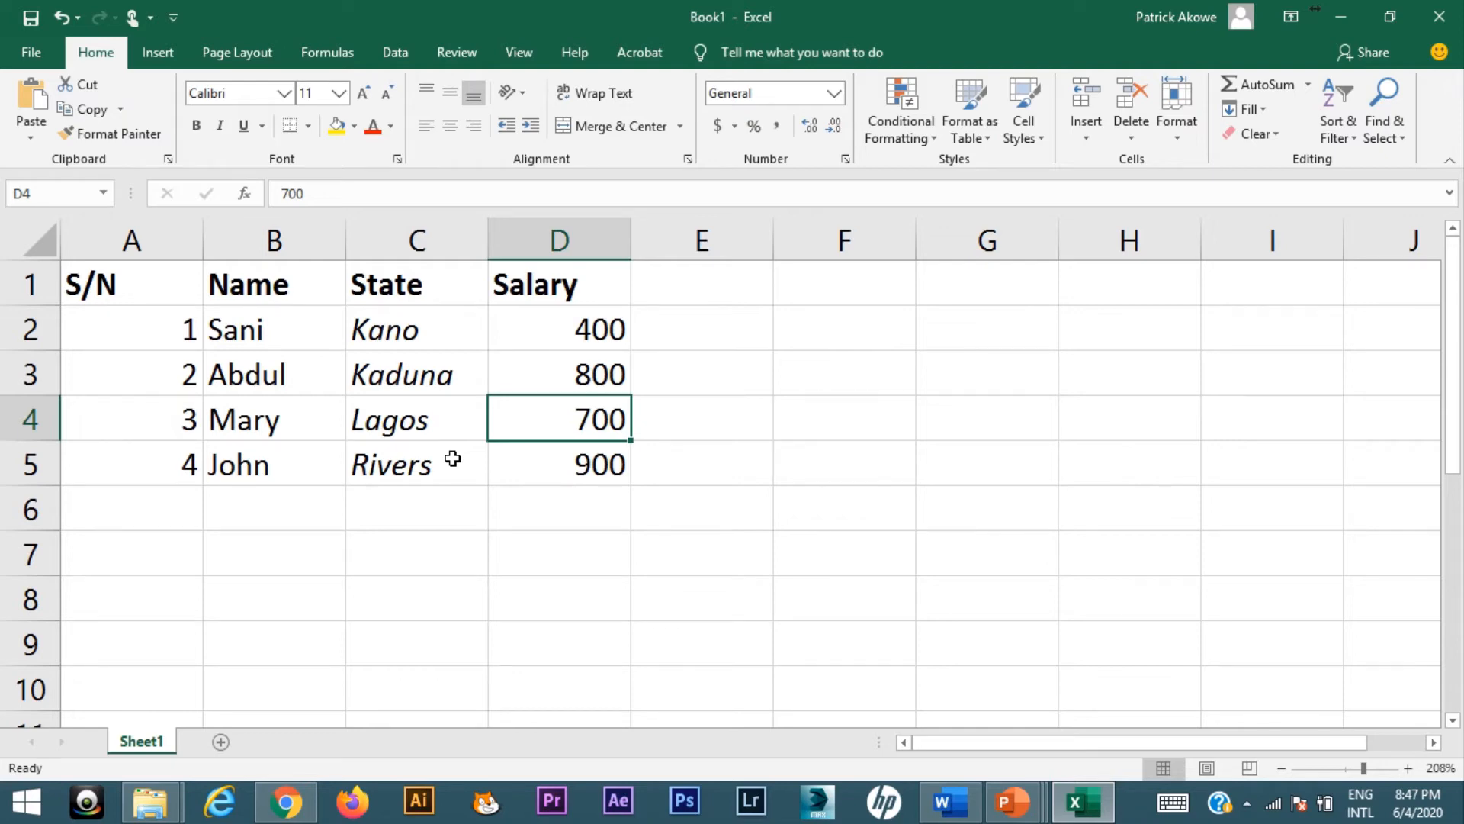
# Set the font color of the state names in C2:C5 to red
pyautogui.click(403, 332)
pyautogui.moveTo(403, 344); pyautogui.dragTo(386, 464)
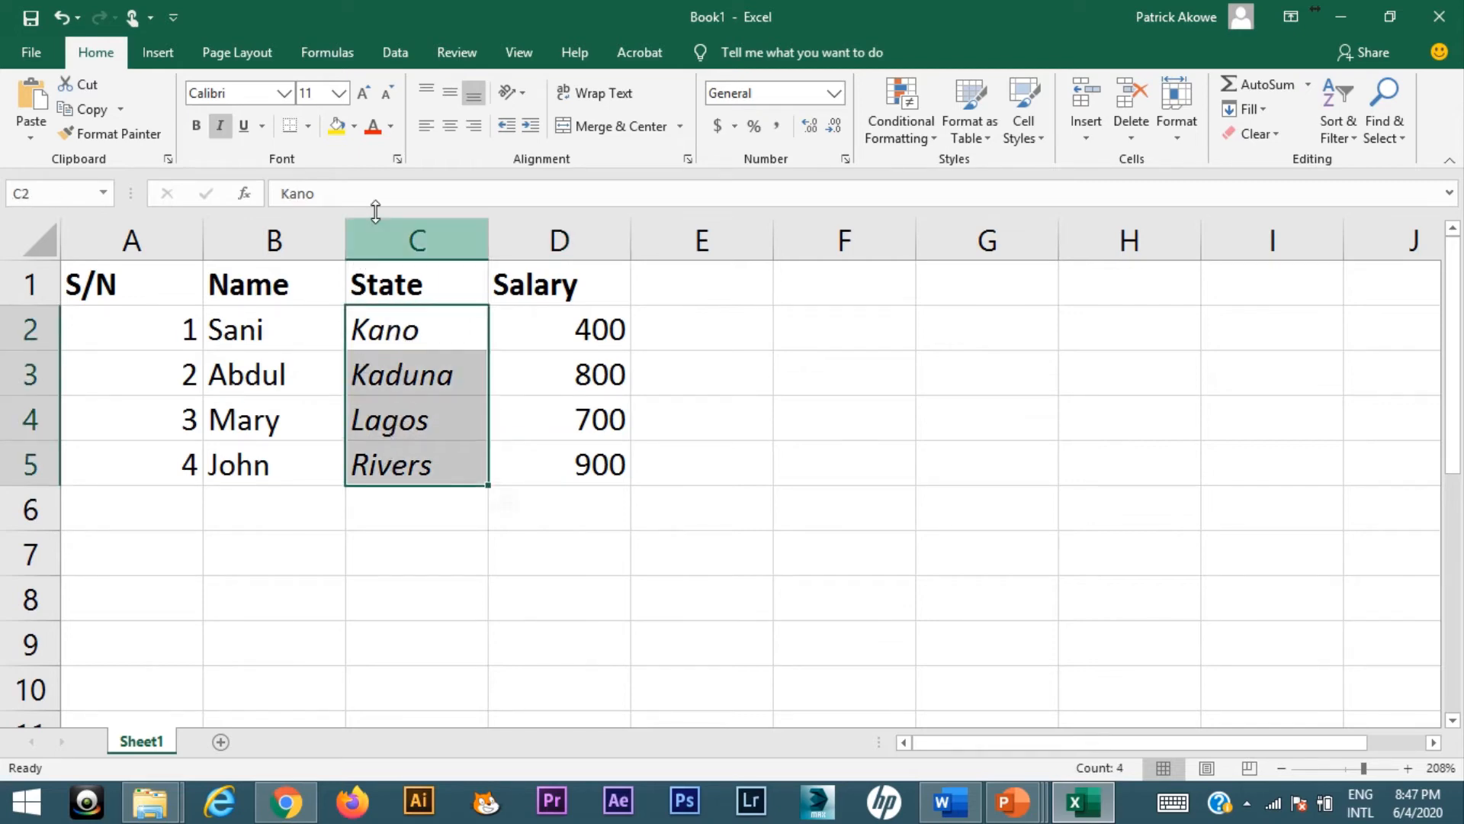
pyautogui.click(393, 131)
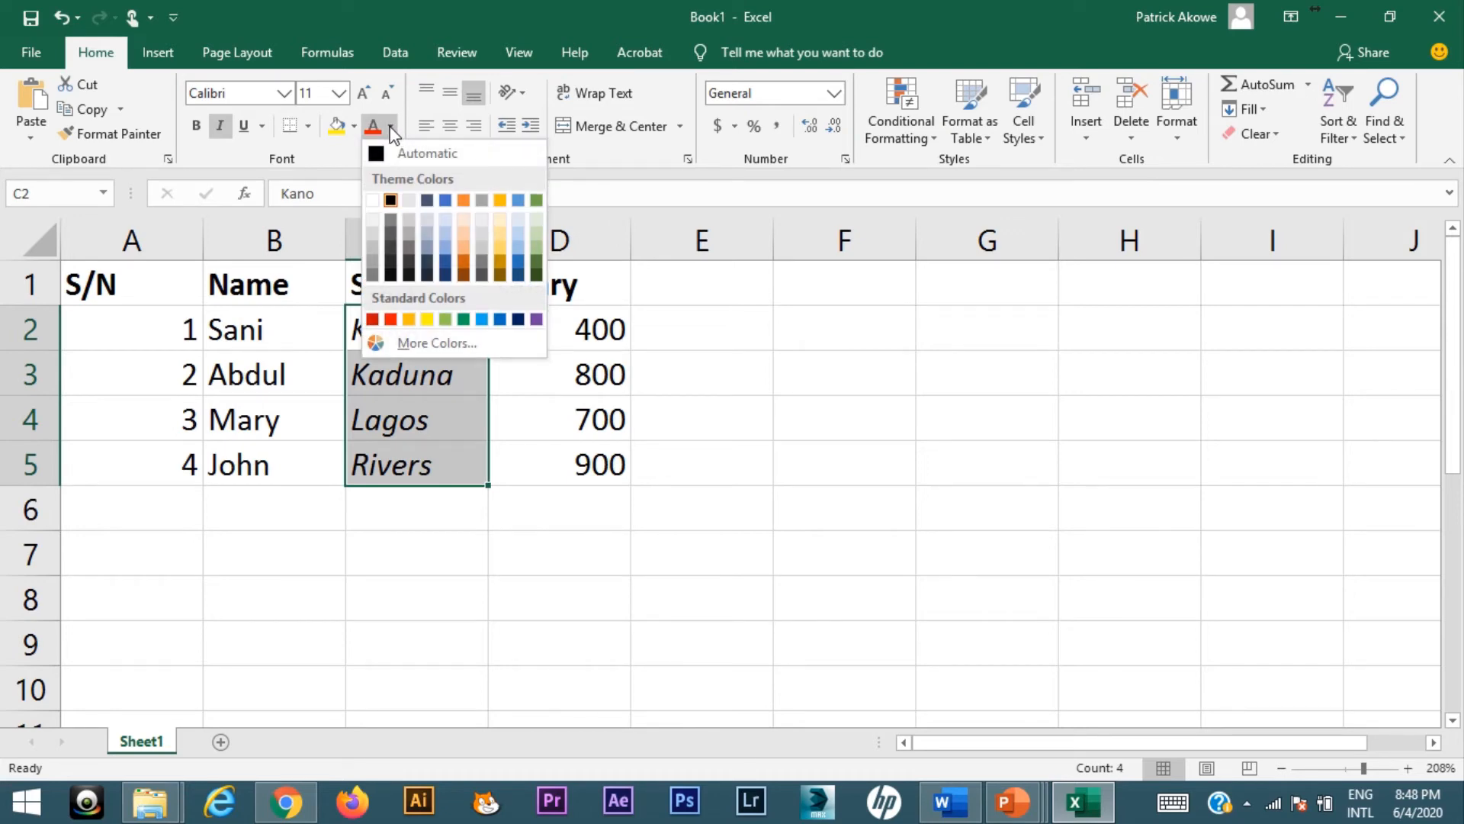
pyautogui.click(393, 131)
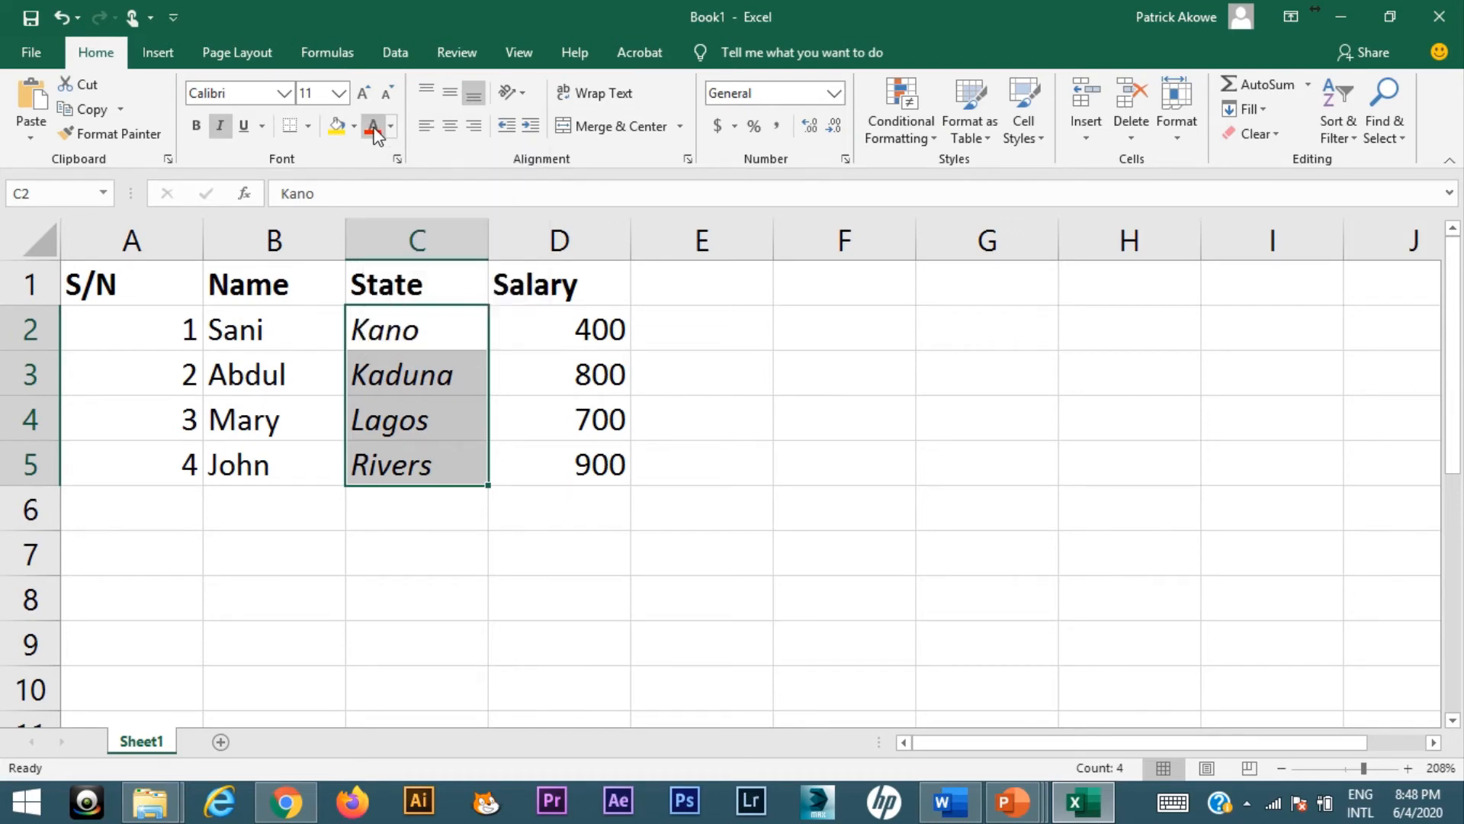
pyautogui.click(374, 132)
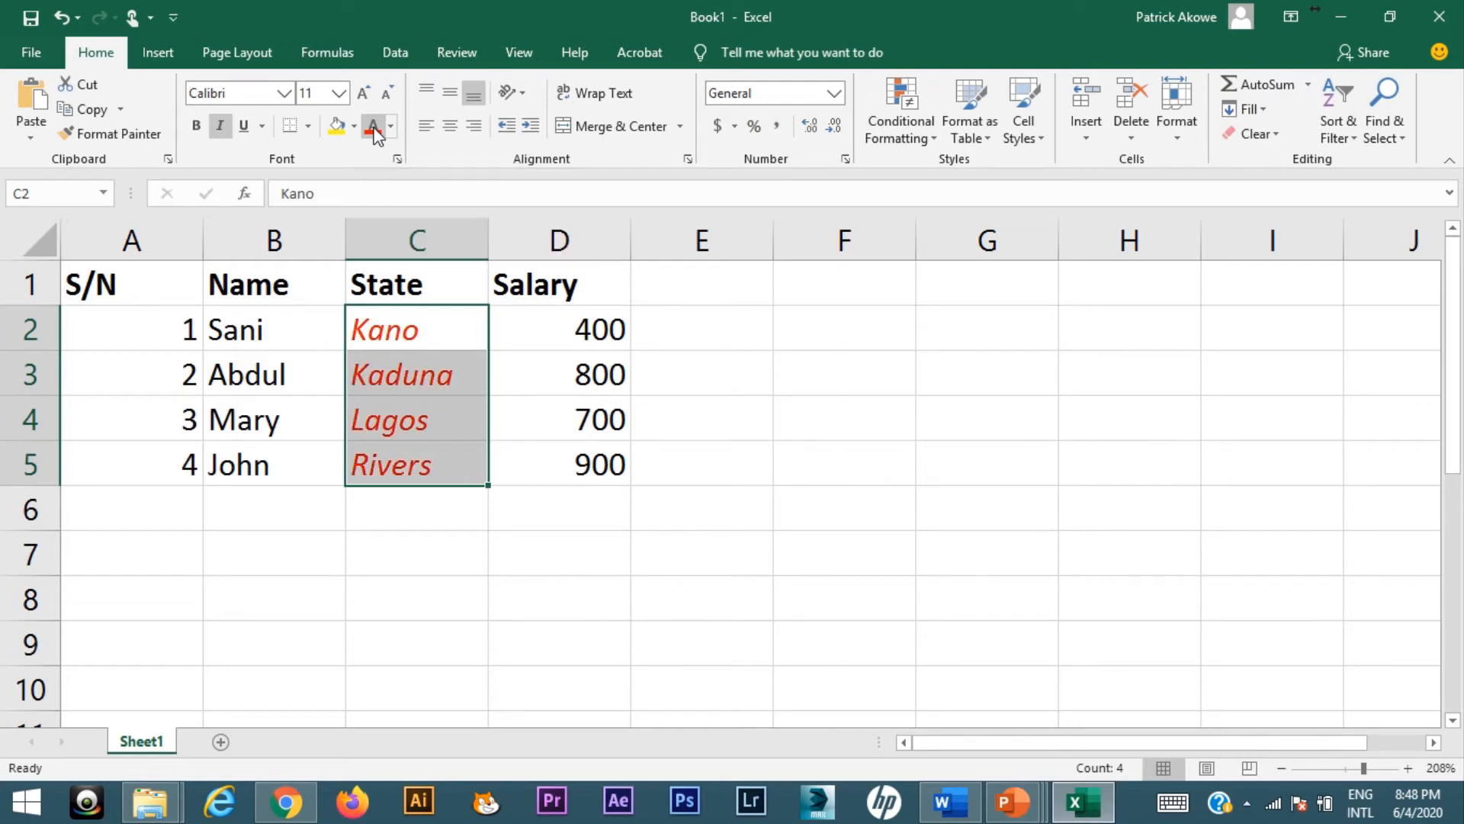
# Change the font color of the state names in C2:C5 to the standard green
pyautogui.click(392, 130)
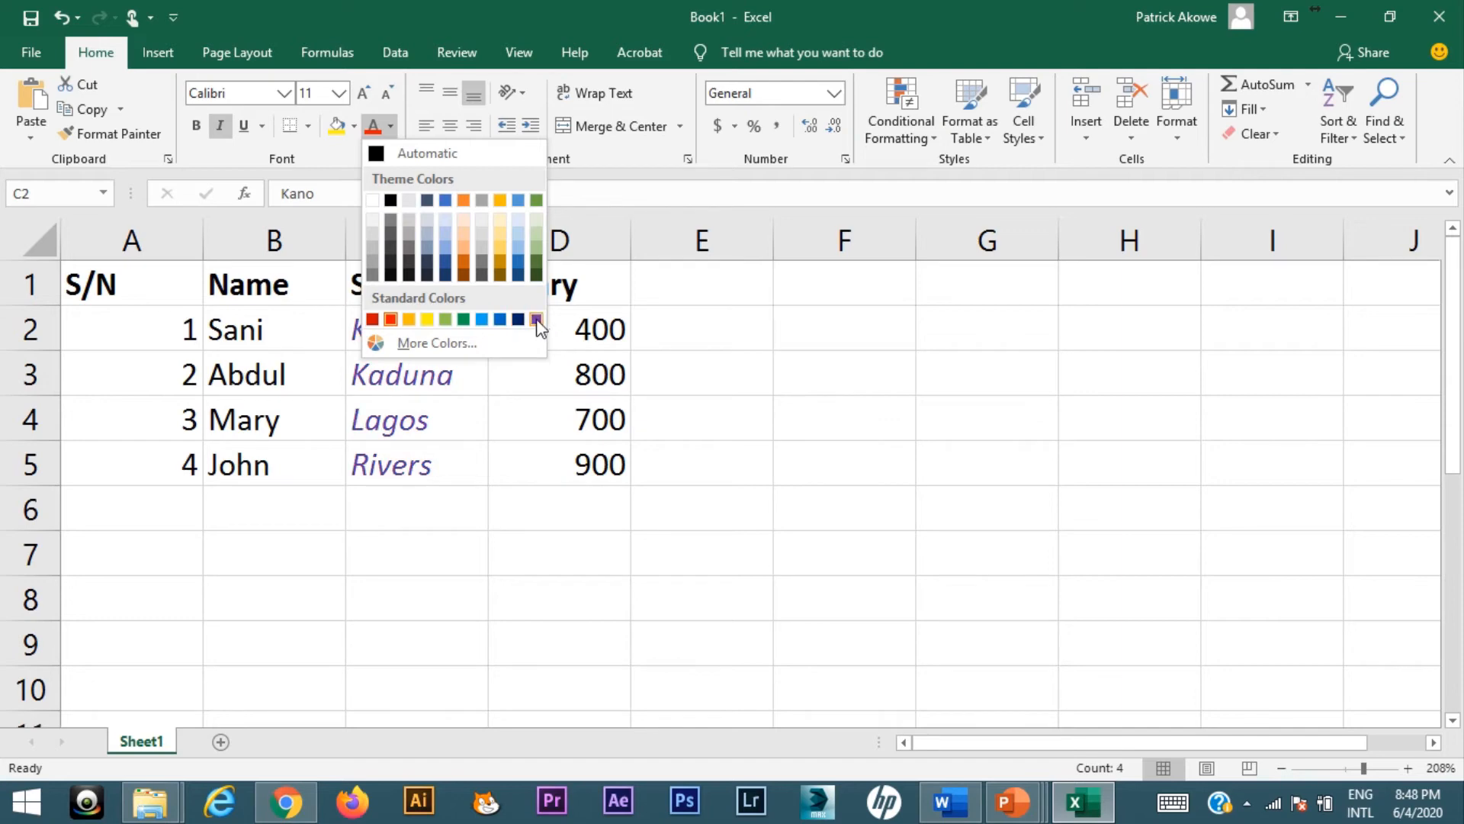
pyautogui.click(463, 320)
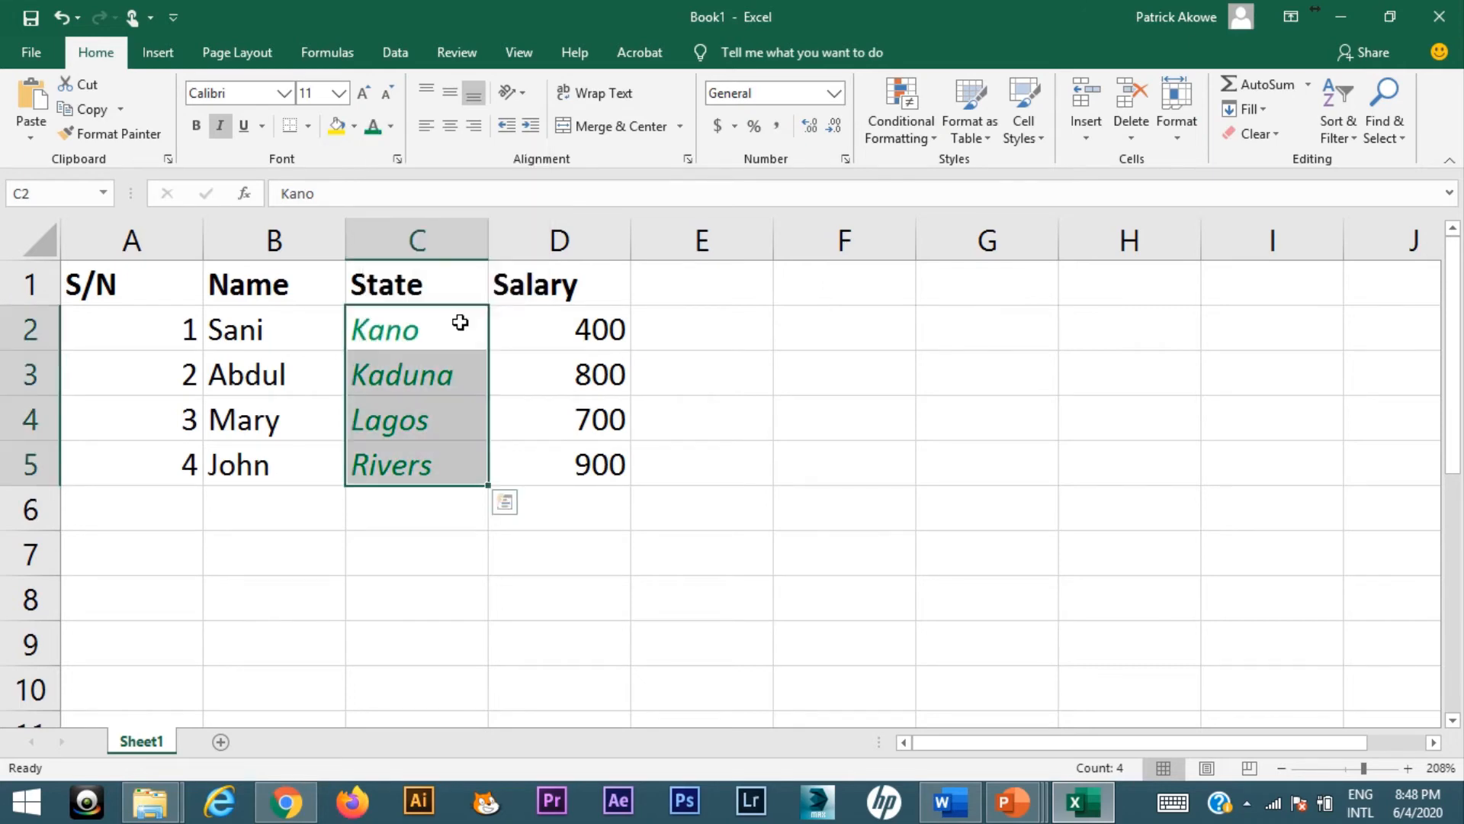
pyautogui.click(450, 332)
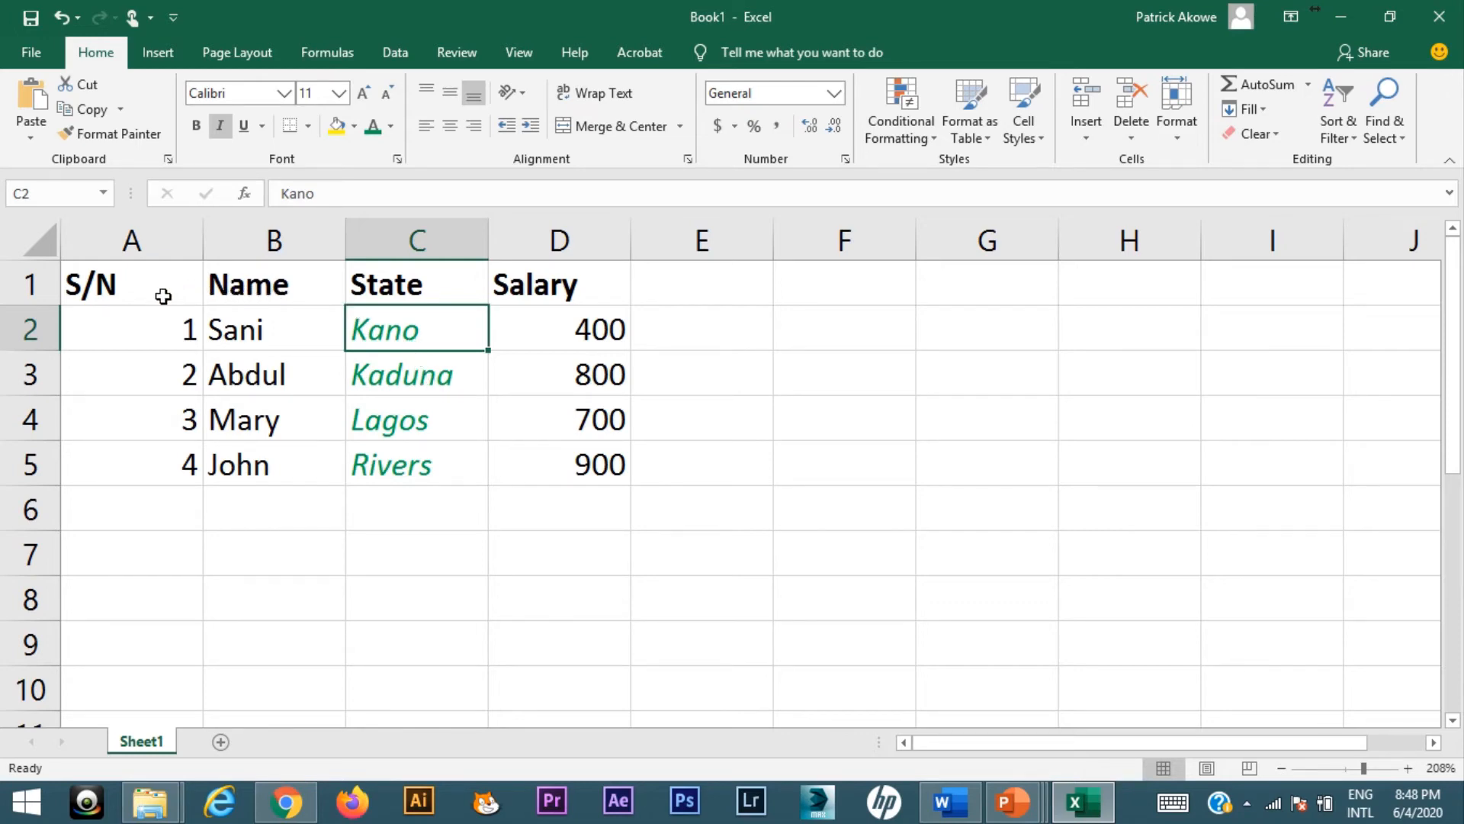
# Fit column A to its contents and fill the S/N cells A1:A5 with dark blue
pyautogui.doubleClick(204, 244)
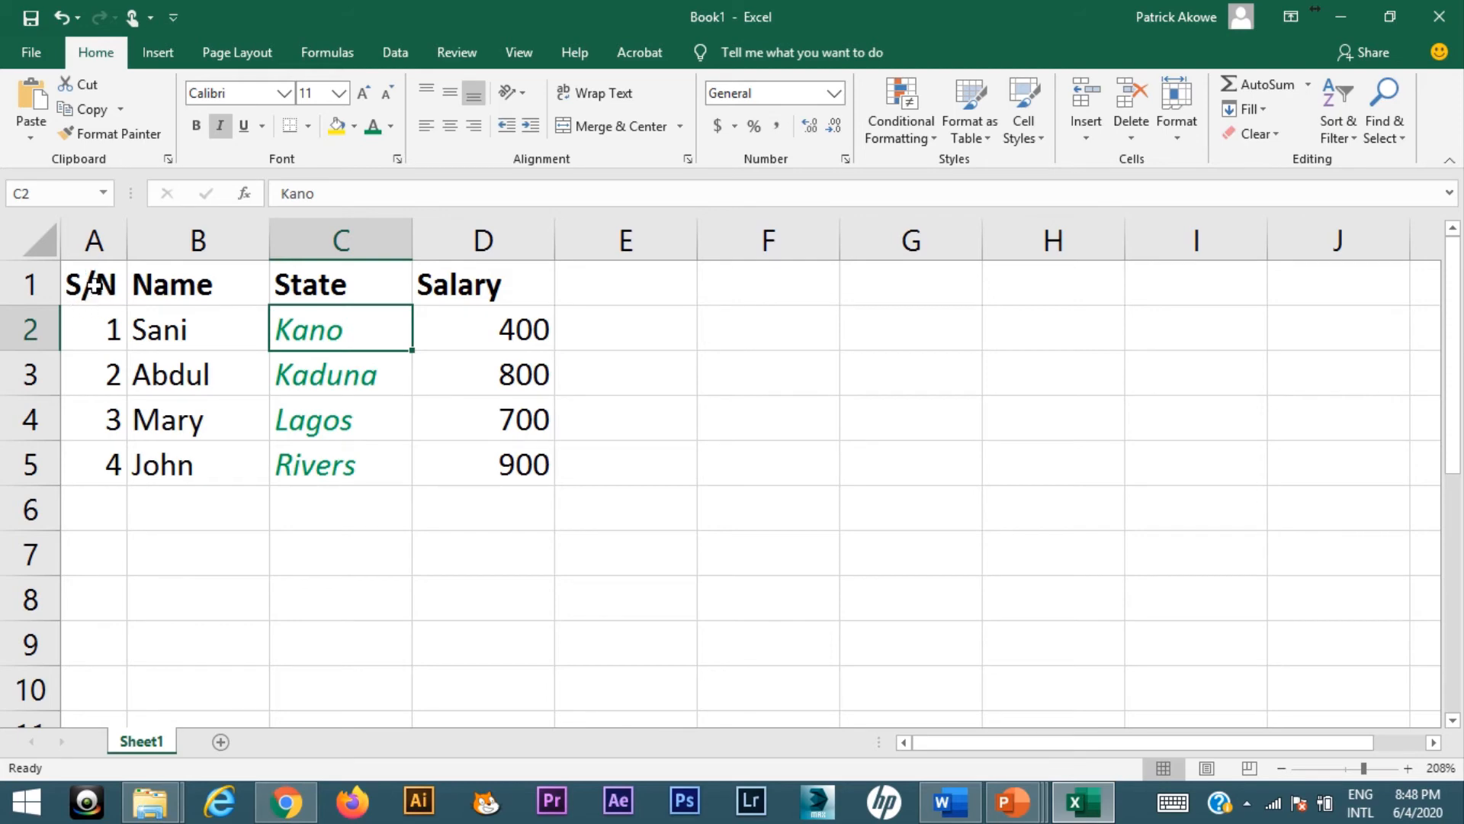
pyautogui.moveTo(94, 283); pyautogui.dragTo(98, 448)
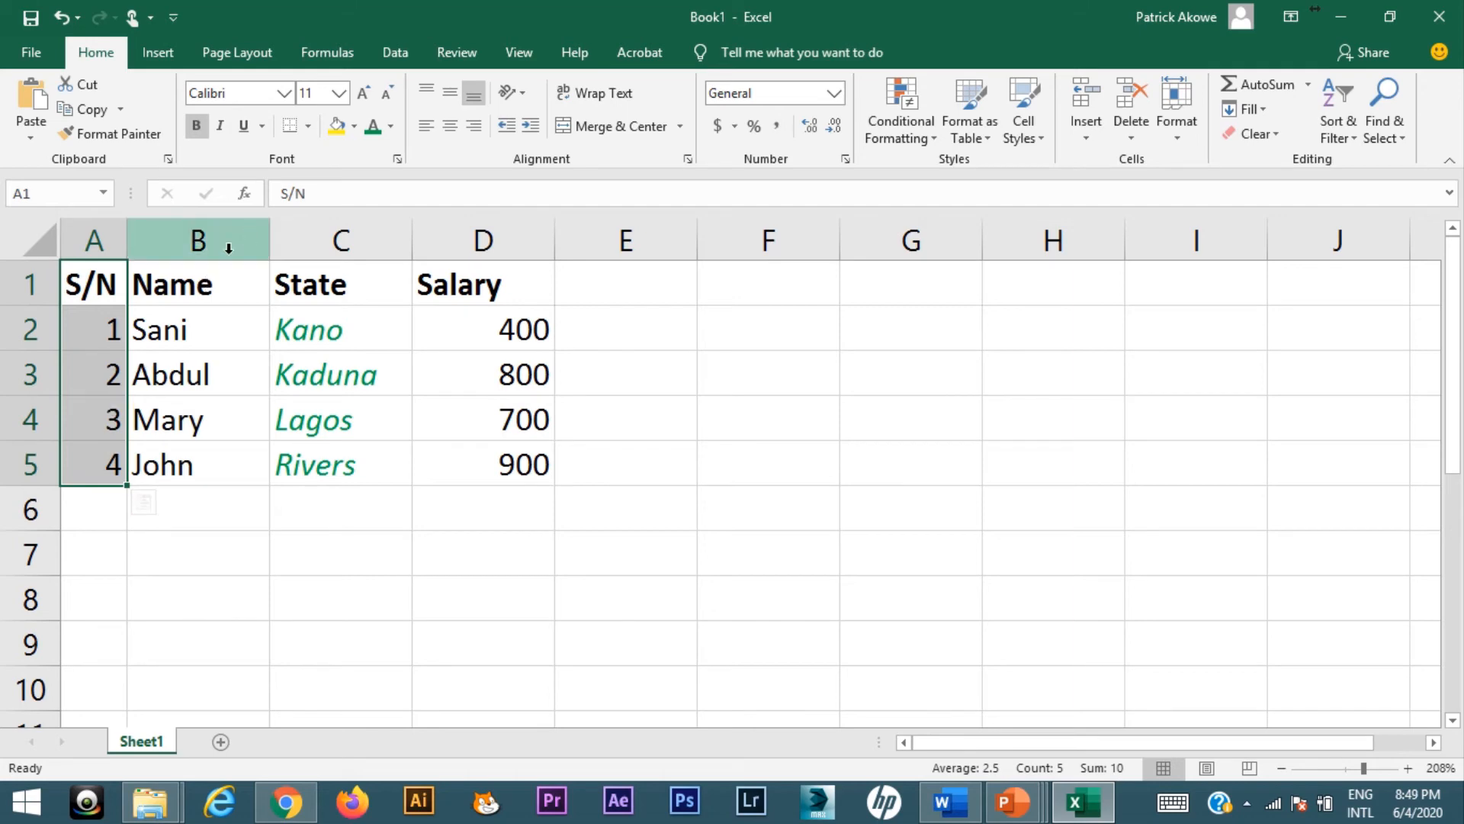
pyautogui.click(353, 130)
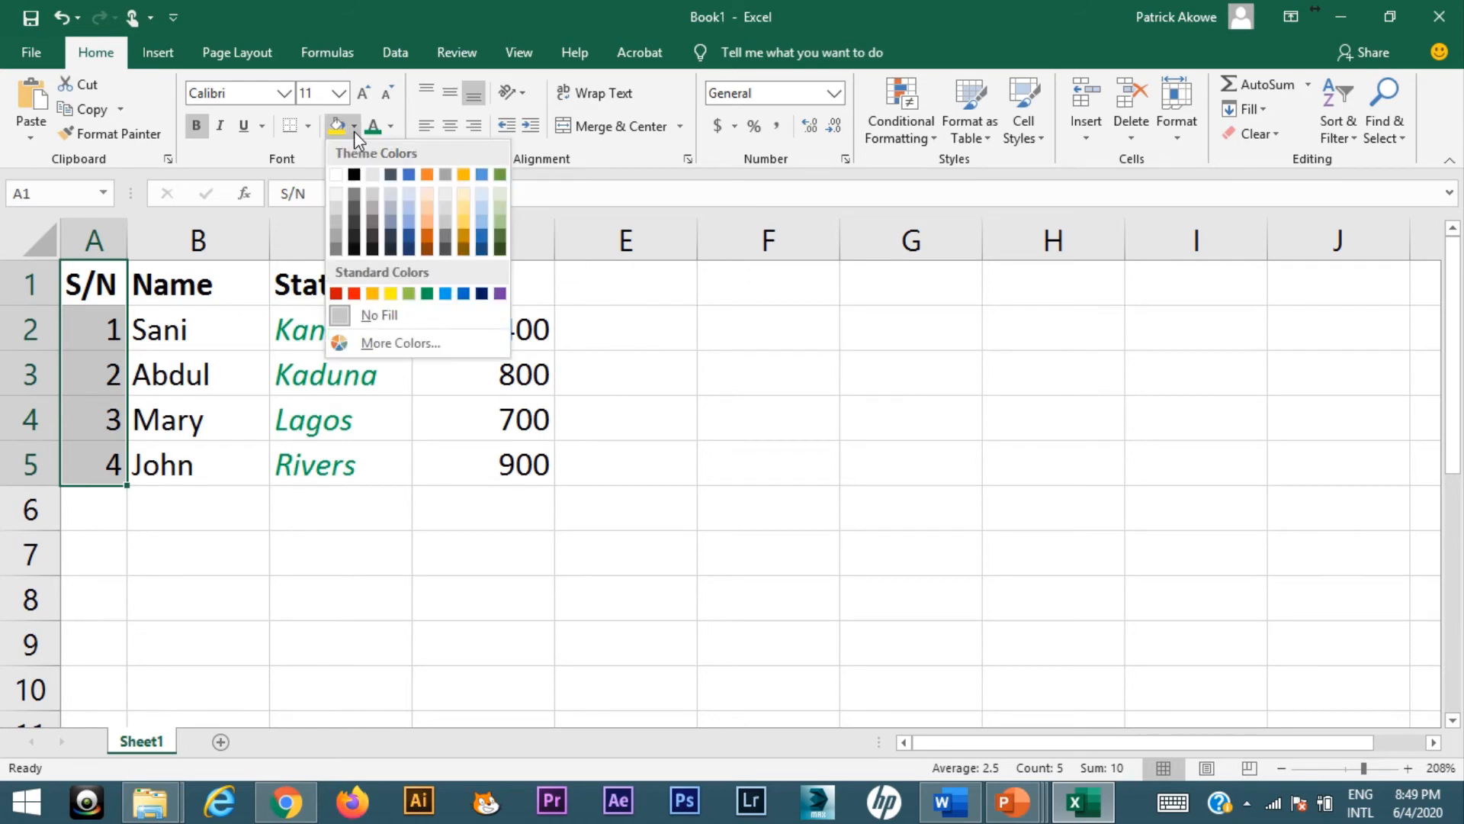
pyautogui.click(408, 250)
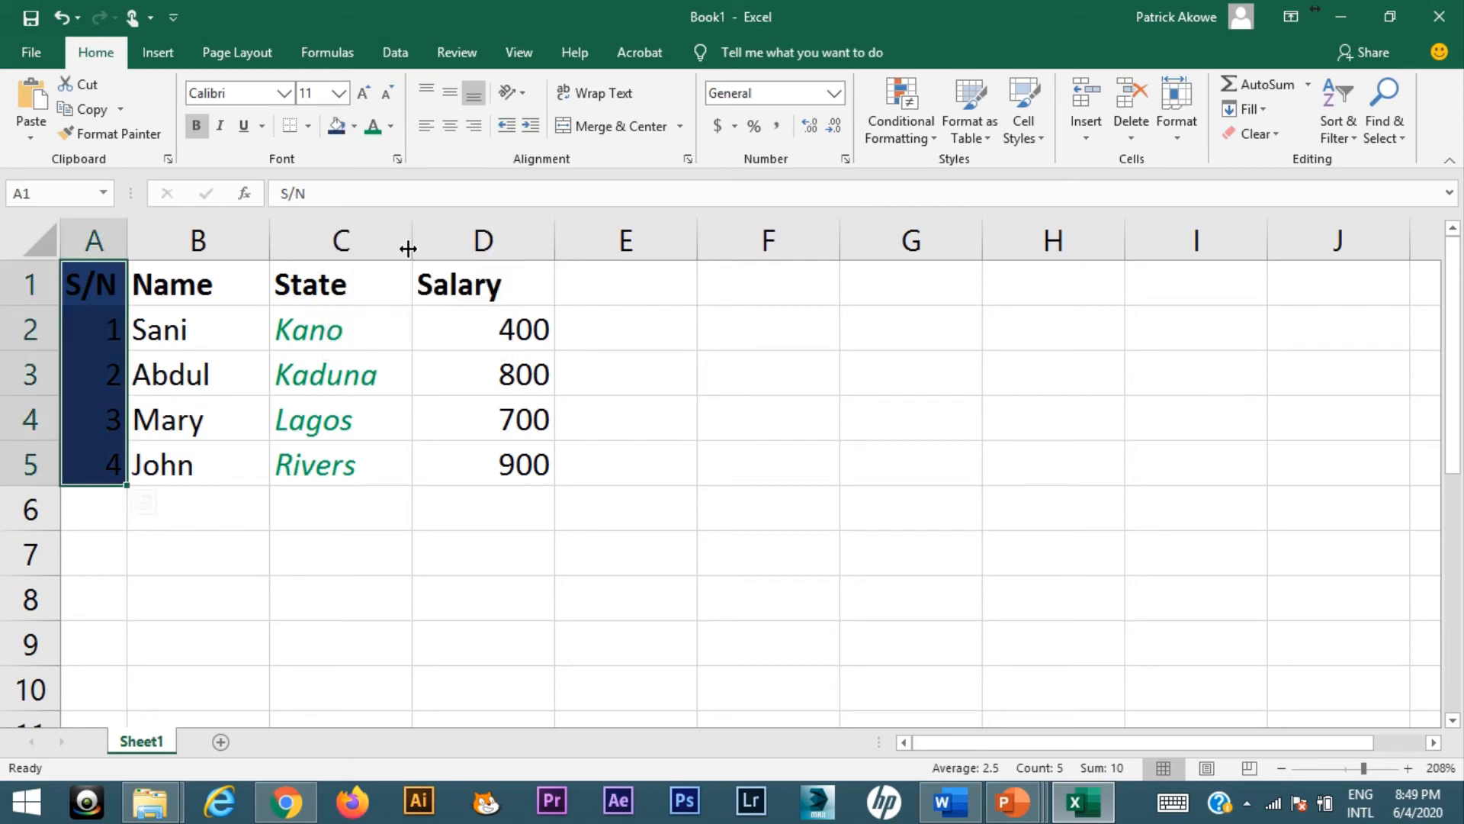
# Set the font color of the S/N cells A1:A5 to white
pyautogui.click(394, 129)
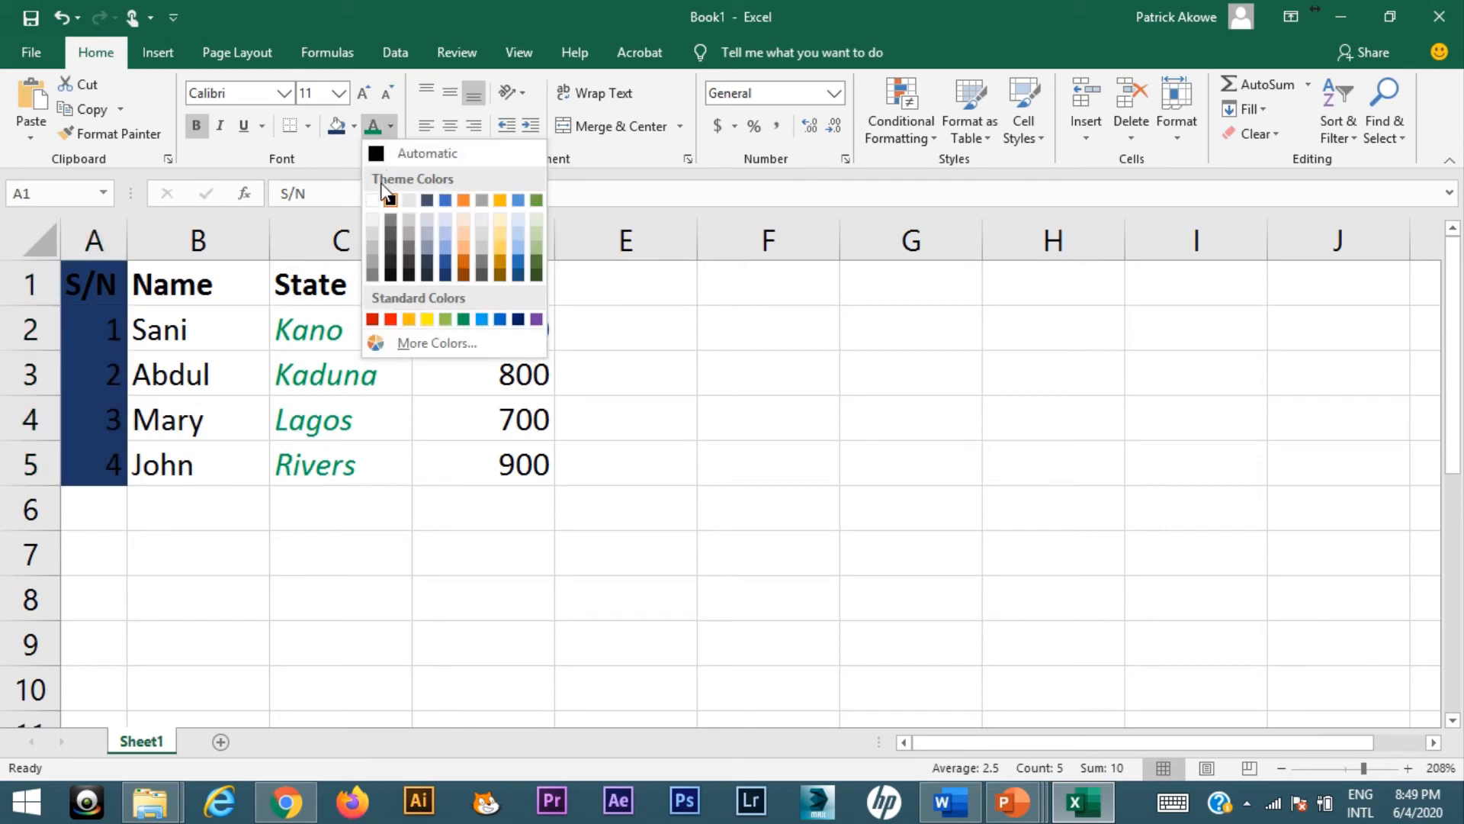
pyautogui.click(372, 200)
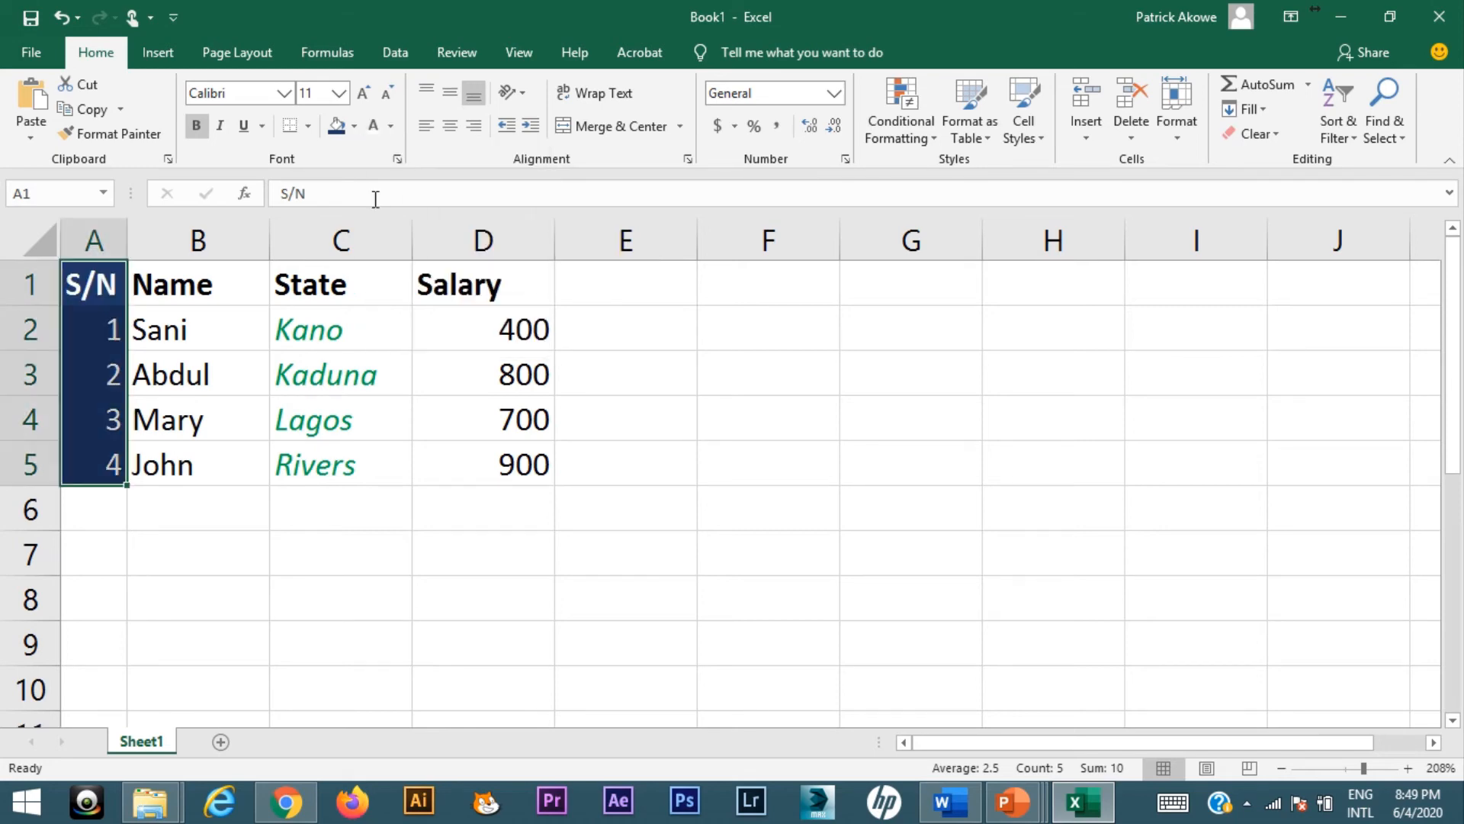
pyautogui.click(233, 336)
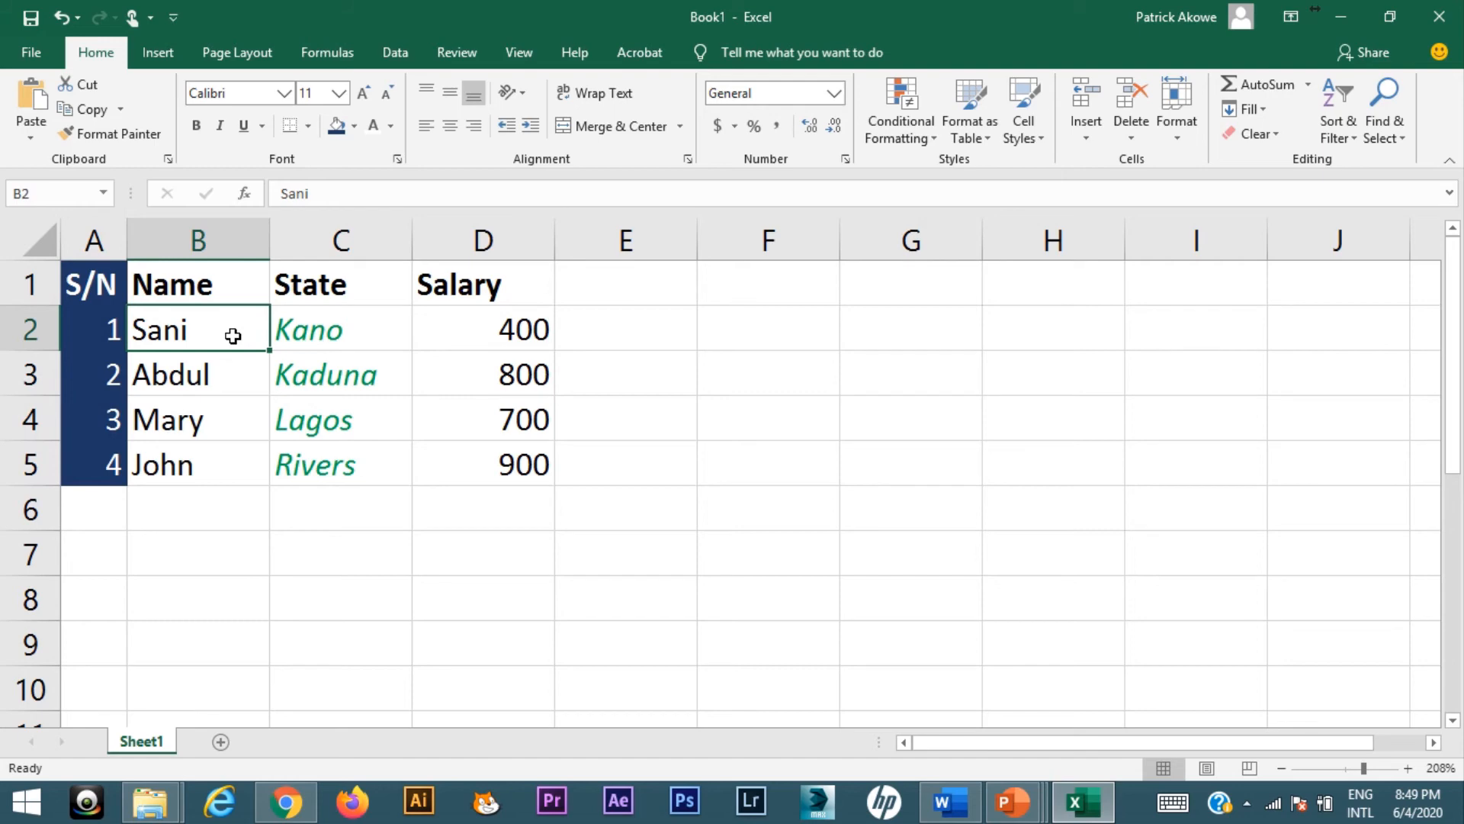
# Fill the header row A1:D1 with black and set its font color to white
pyautogui.click(163, 284)
pyautogui.moveTo(162, 284); pyautogui.dragTo(499, 282)
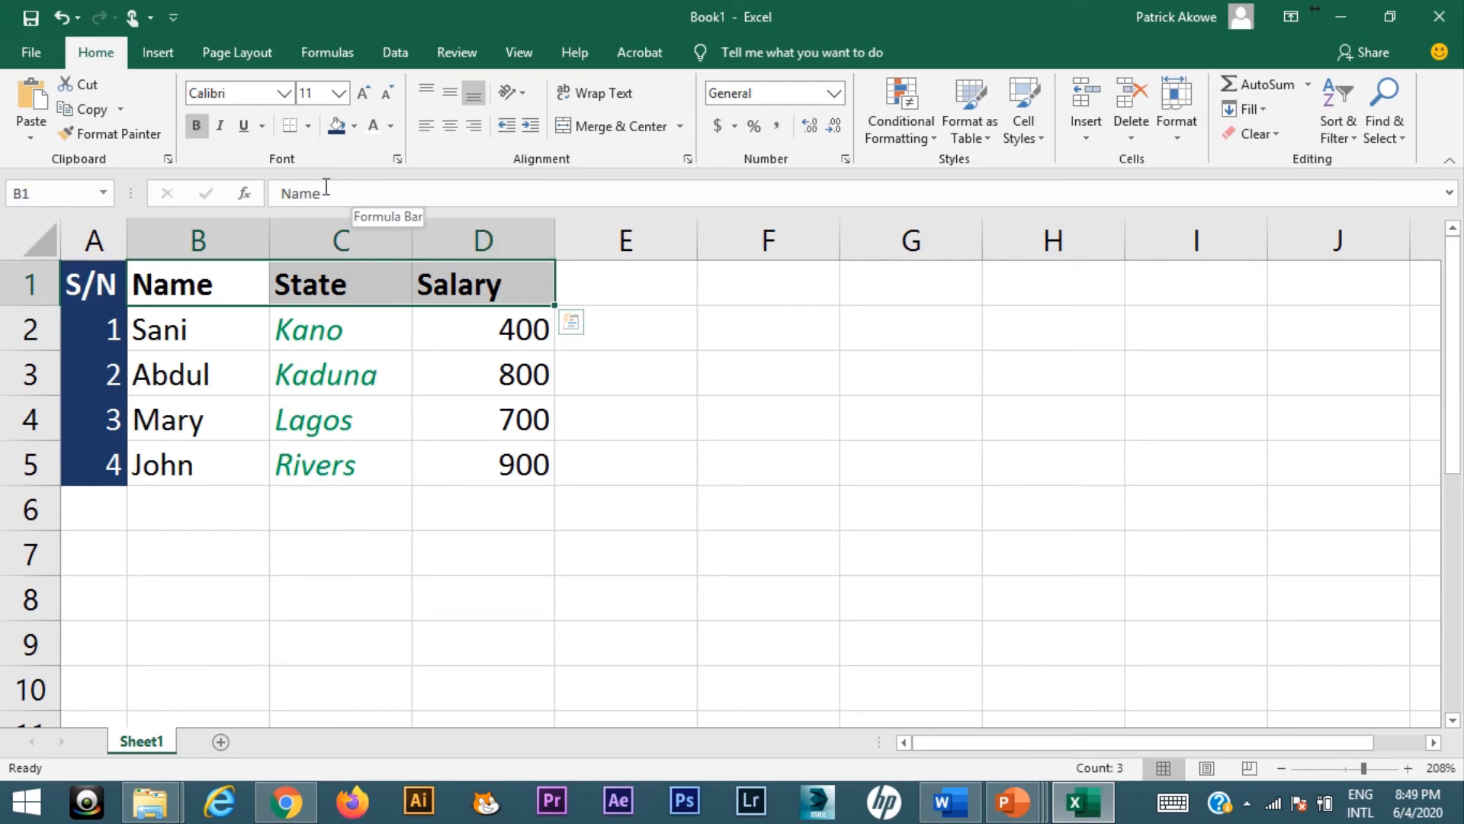
pyautogui.click(86, 289)
pyautogui.moveTo(86, 288); pyautogui.dragTo(464, 279)
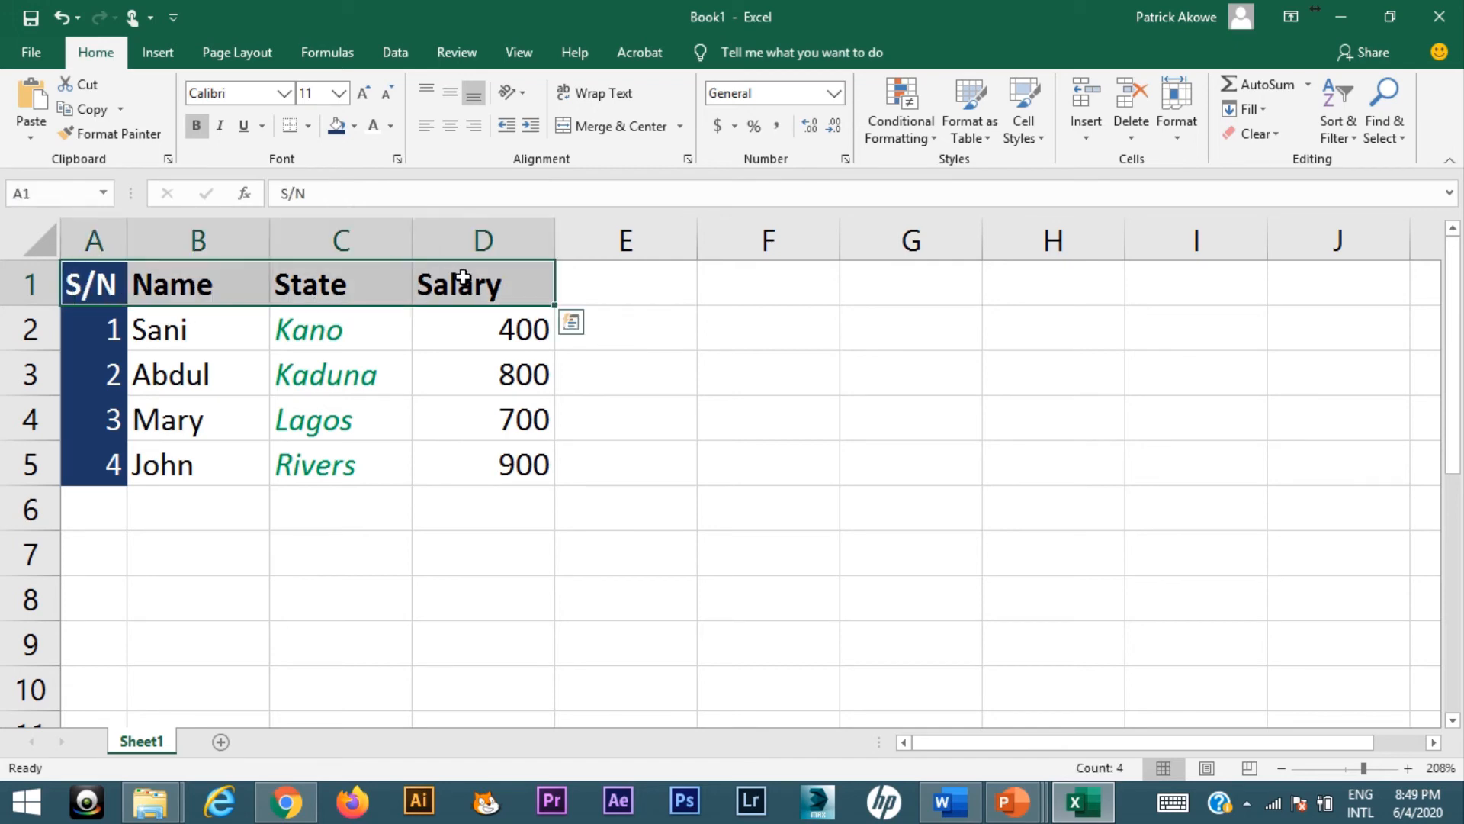
pyautogui.click(355, 128)
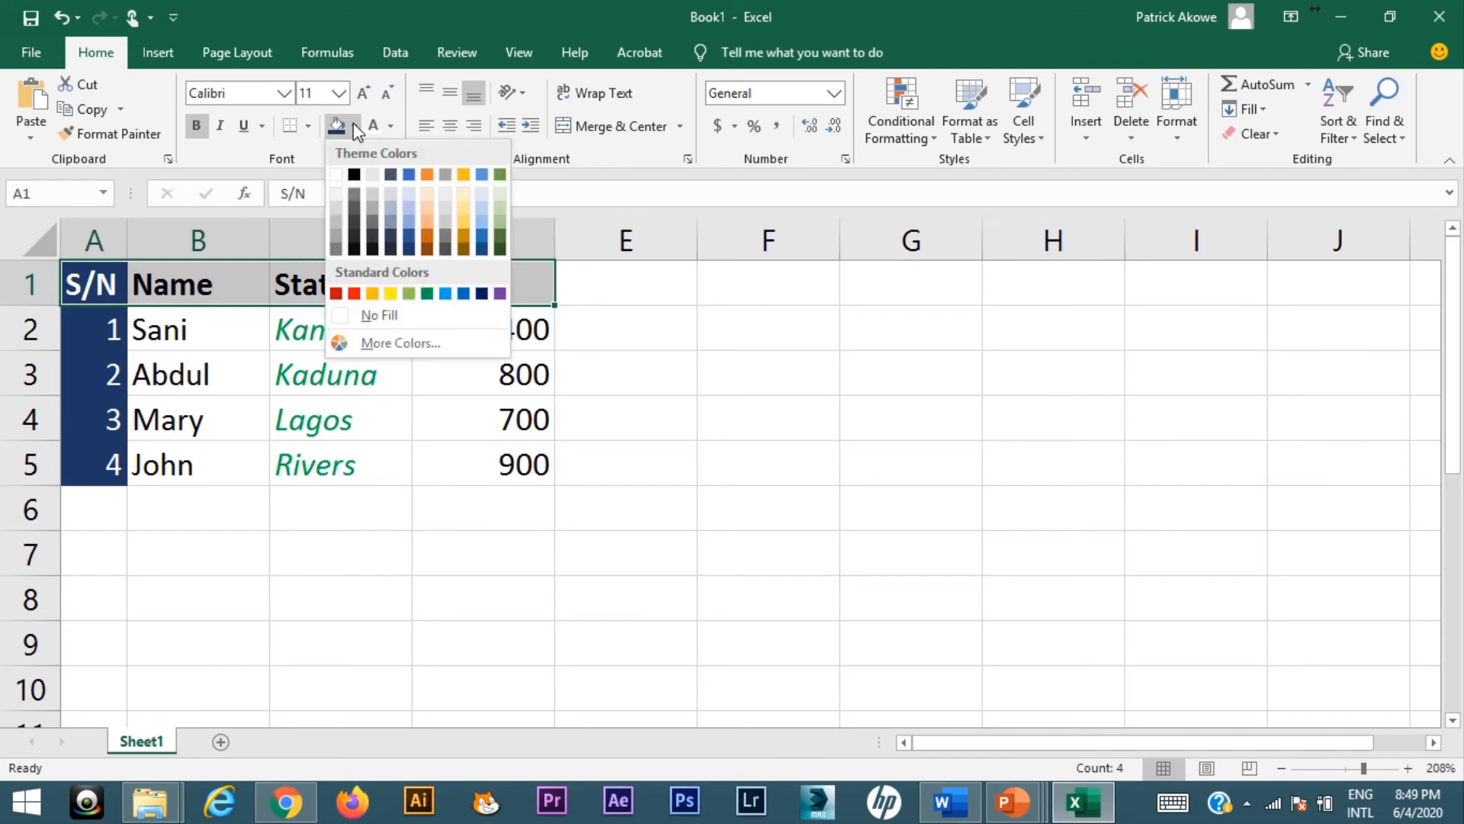
pyautogui.click(355, 175)
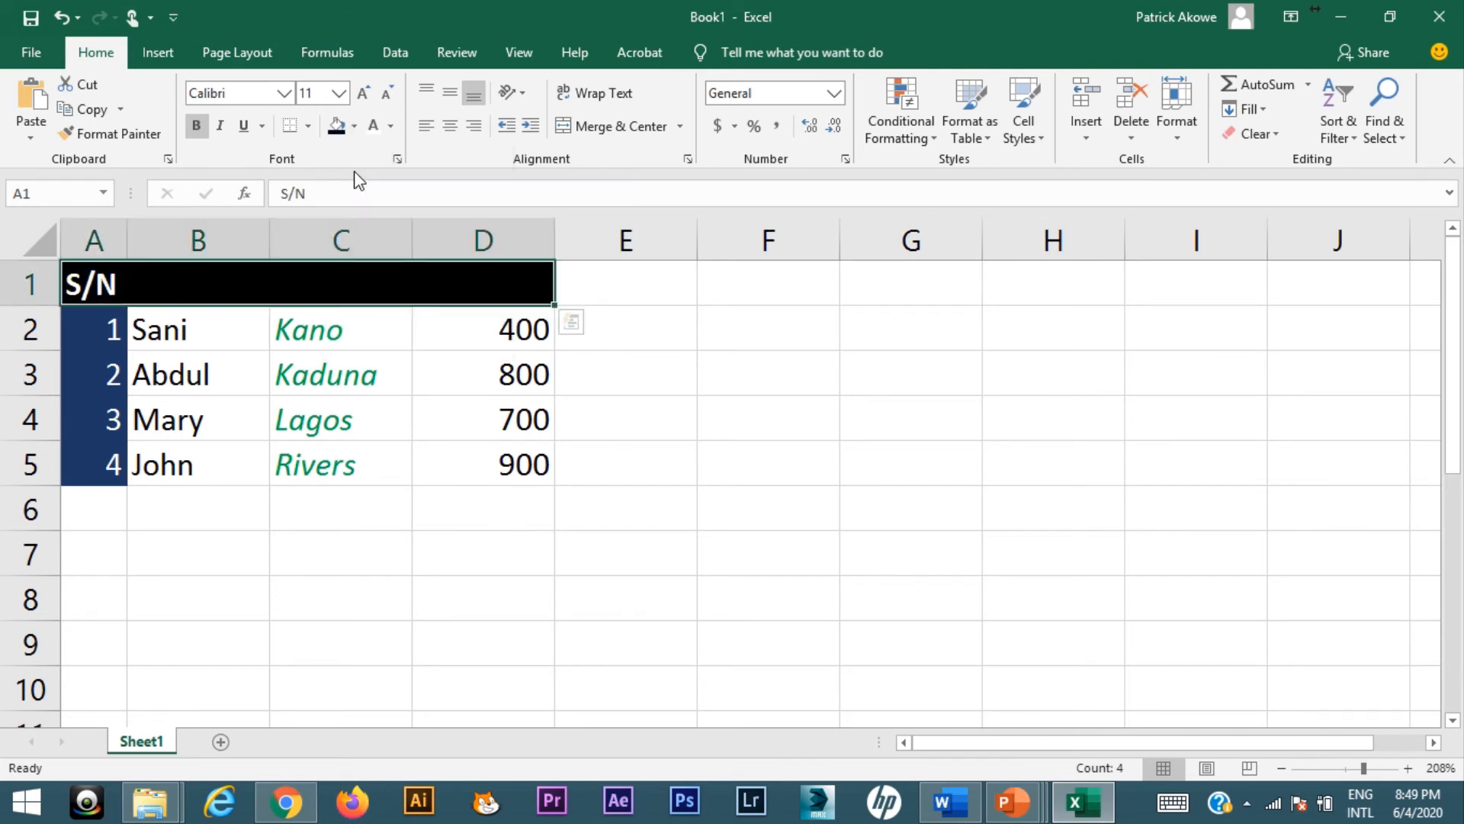
pyautogui.click(373, 126)
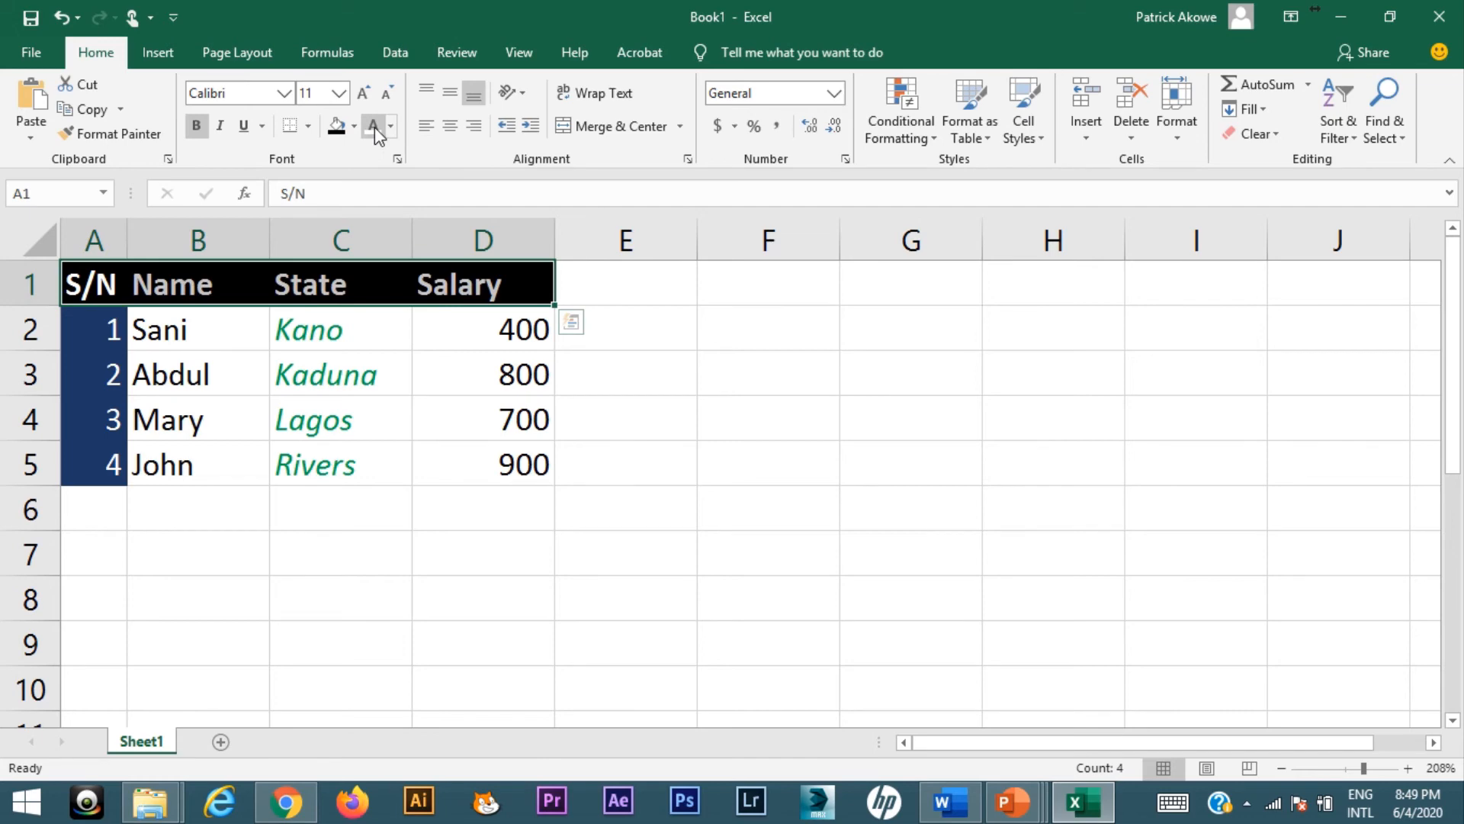
pyautogui.click(421, 402)
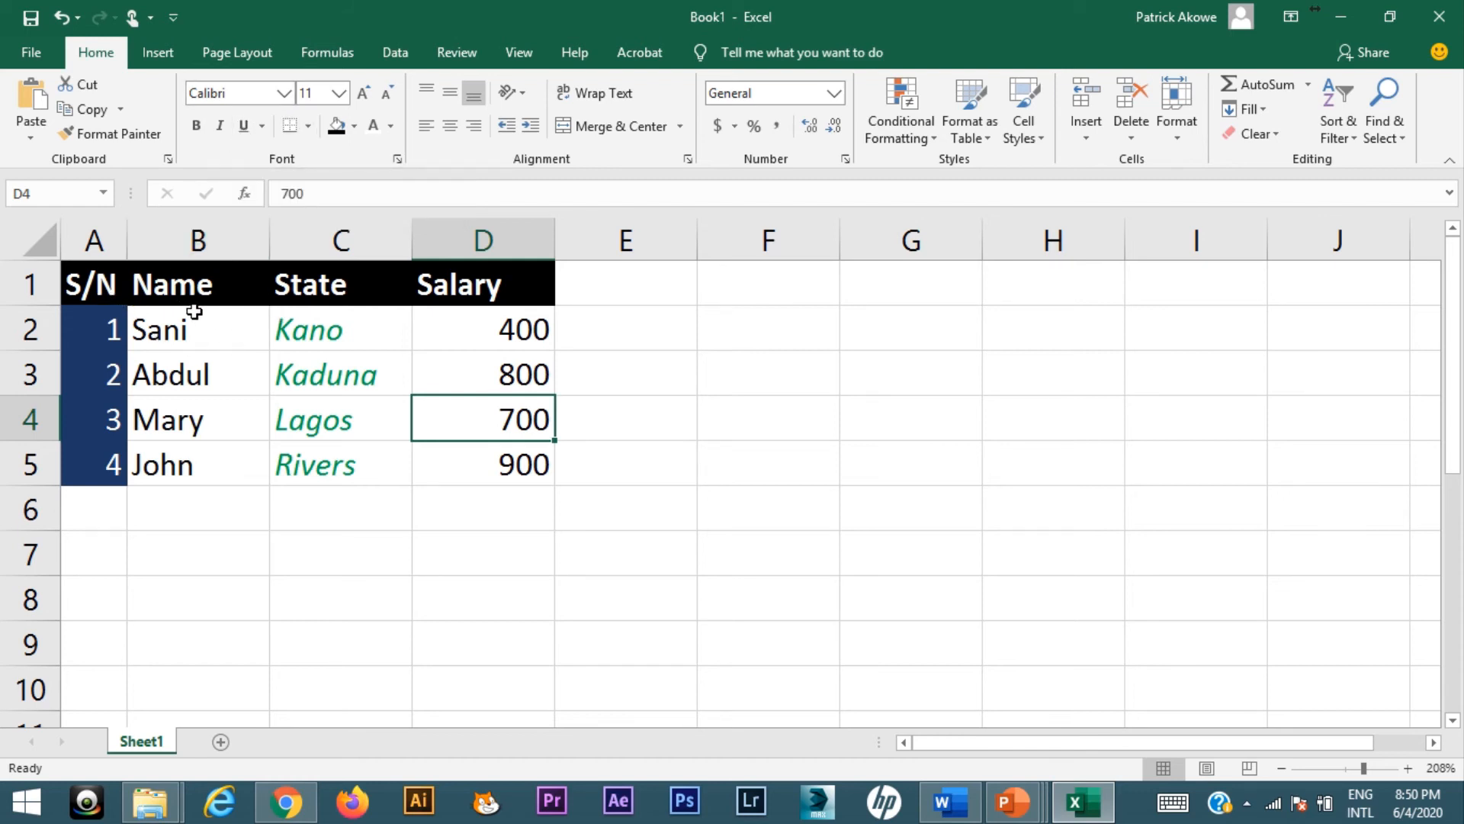
# Change the font of the whole table A1:D5 to AdiHaus
pyautogui.click(97, 285)
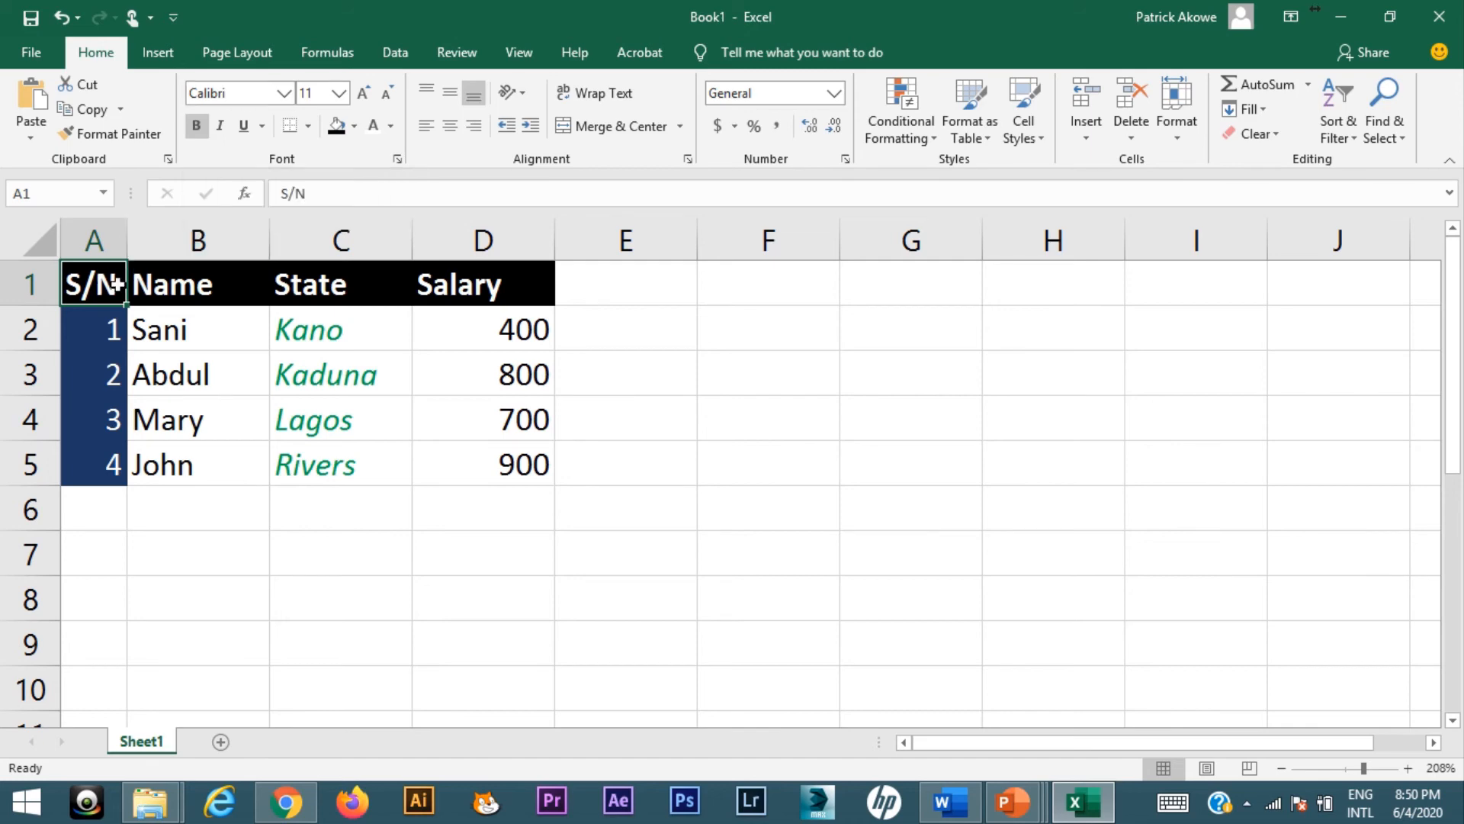
pyautogui.moveTo(107, 285); pyautogui.dragTo(539, 456)
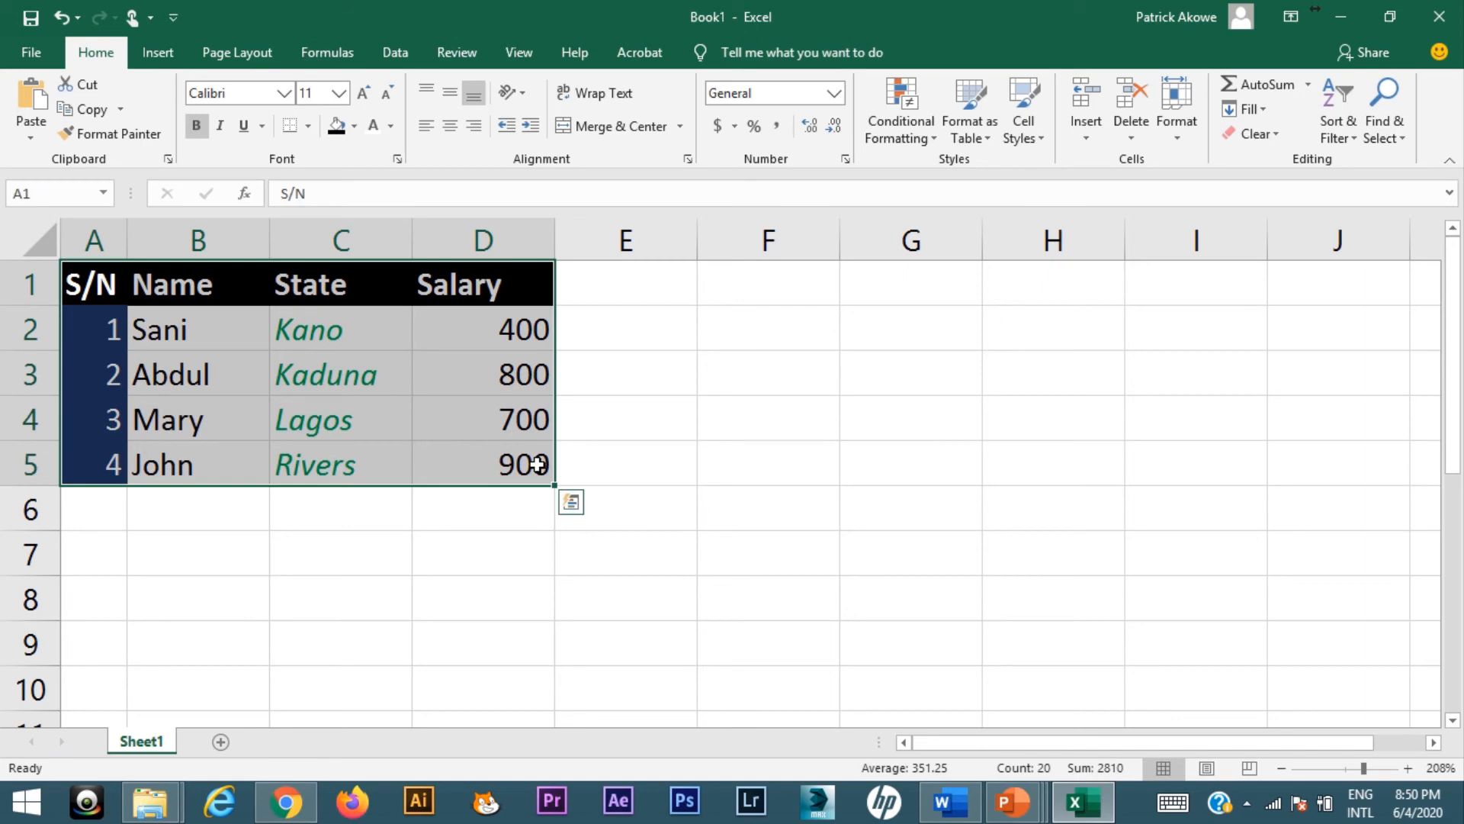
pyautogui.click(285, 93)
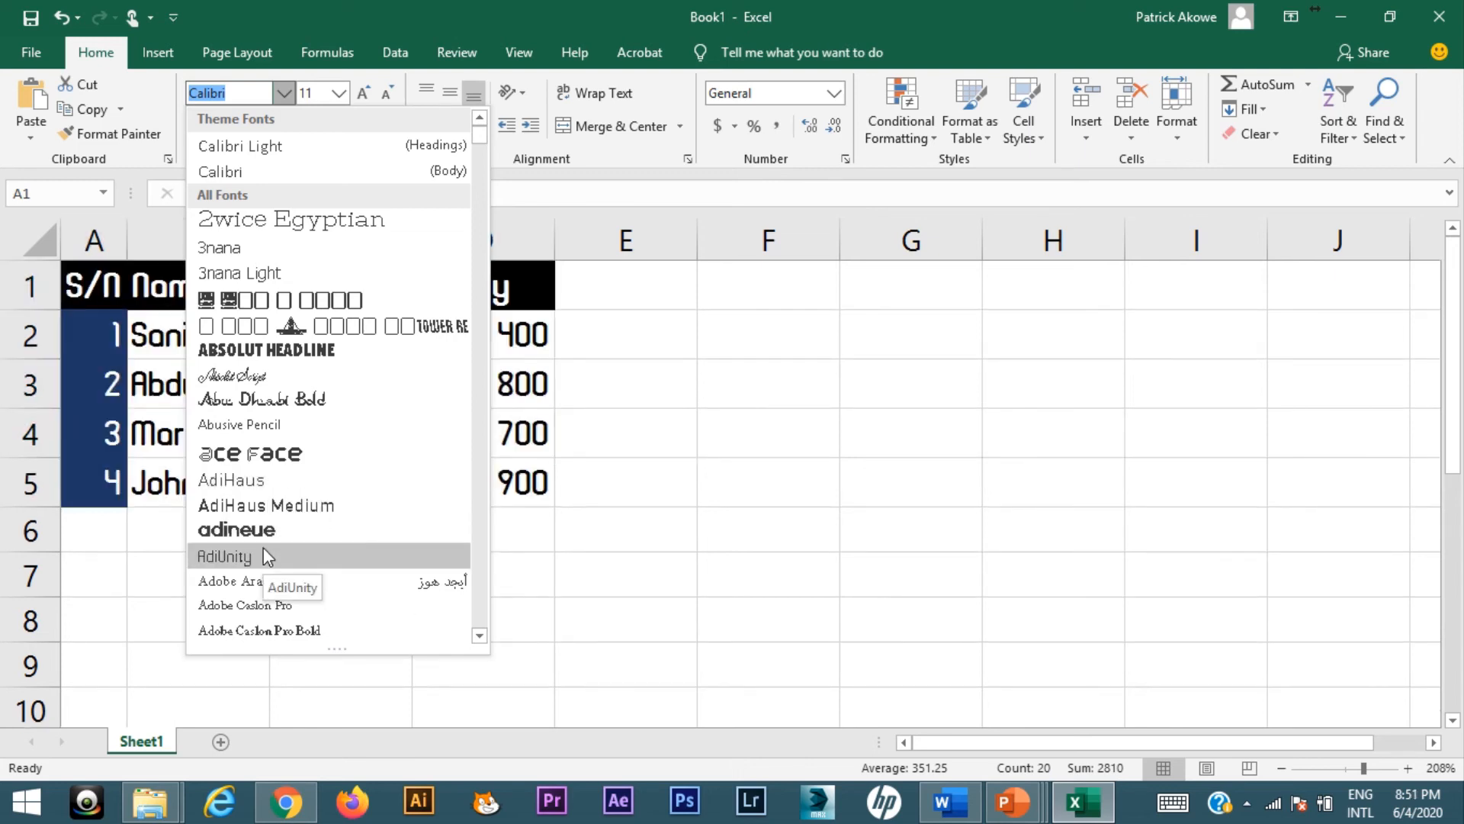
pyautogui.click(262, 481)
pyautogui.click(438, 405)
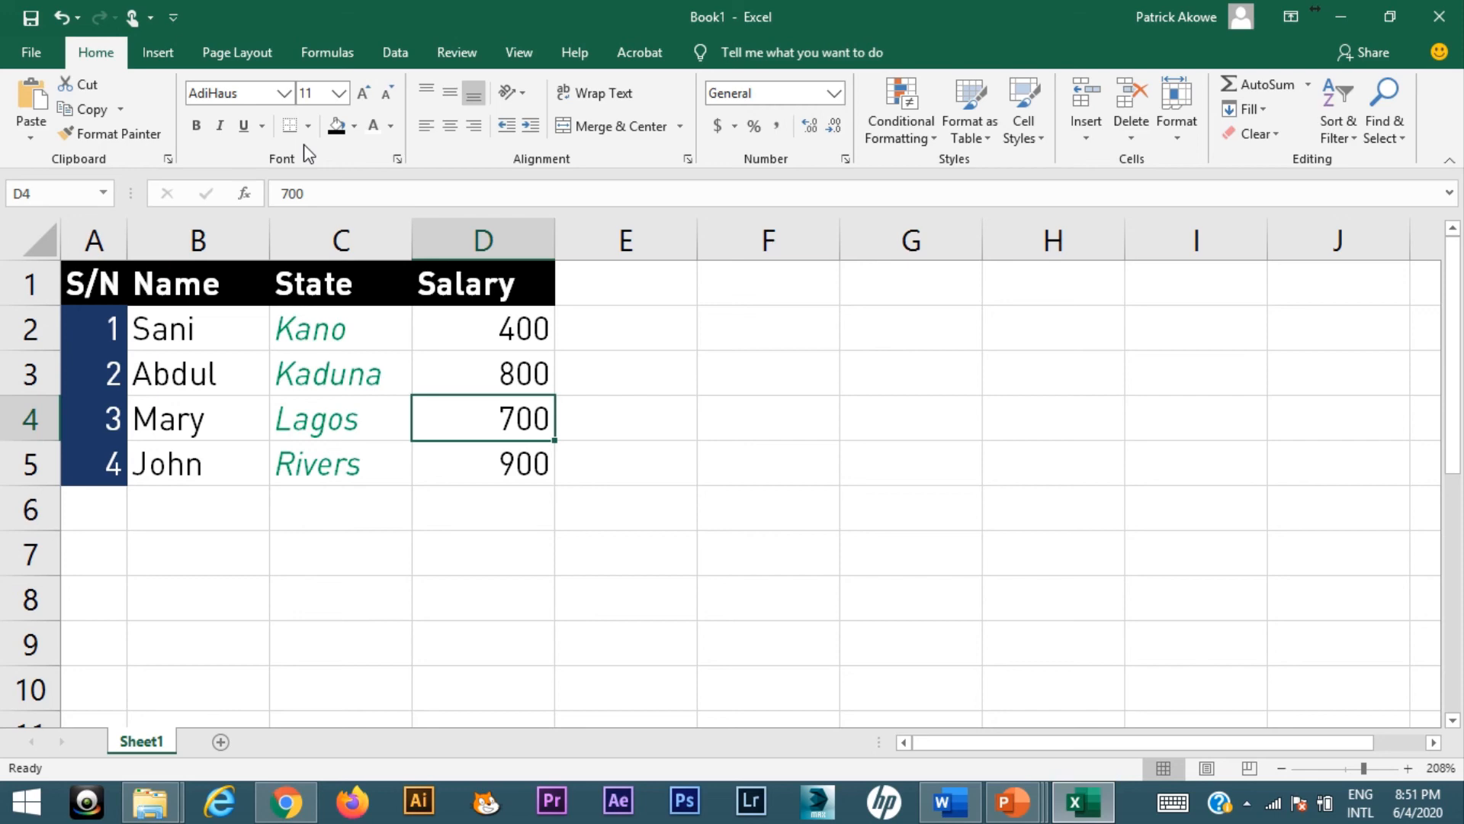
# Switch to the PowerPoint slide show, view the Font and Sizes slide, advance one slide and return to the Excel workbook
pyautogui.hotkey('alt', 'Tab')
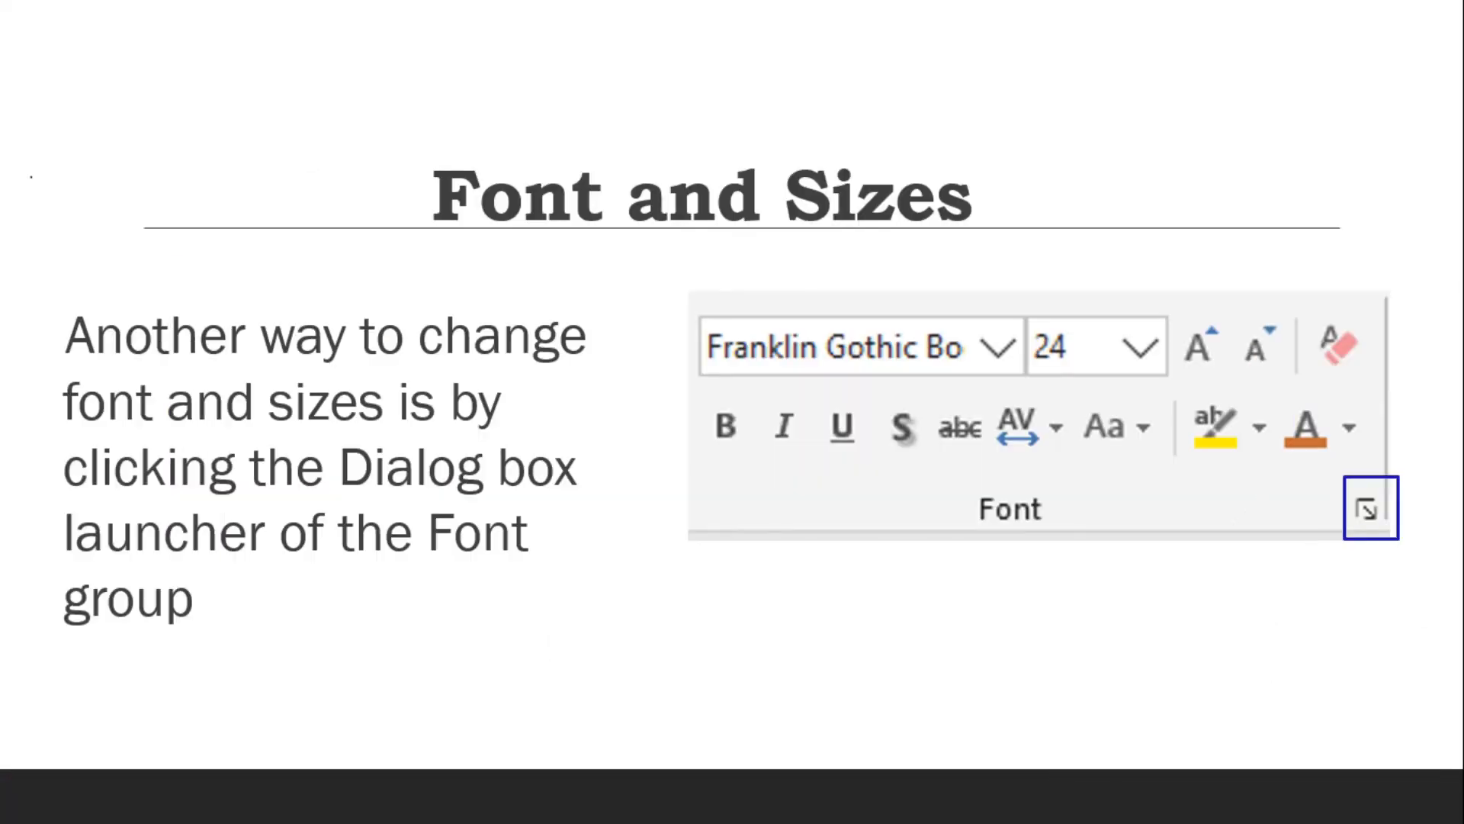
pyautogui.press('Right')
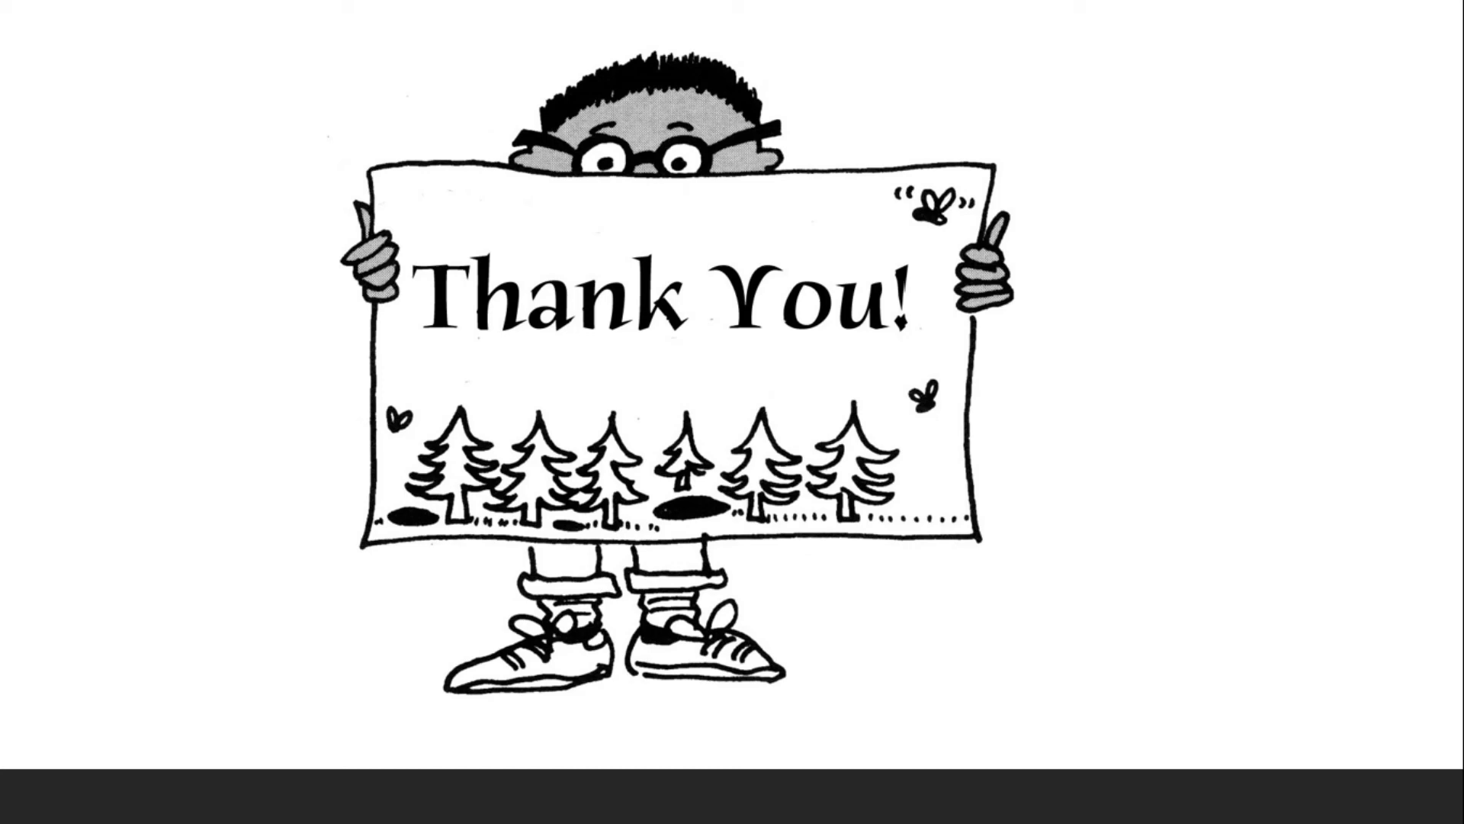
pyautogui.hotkey('alt', 'Tab')
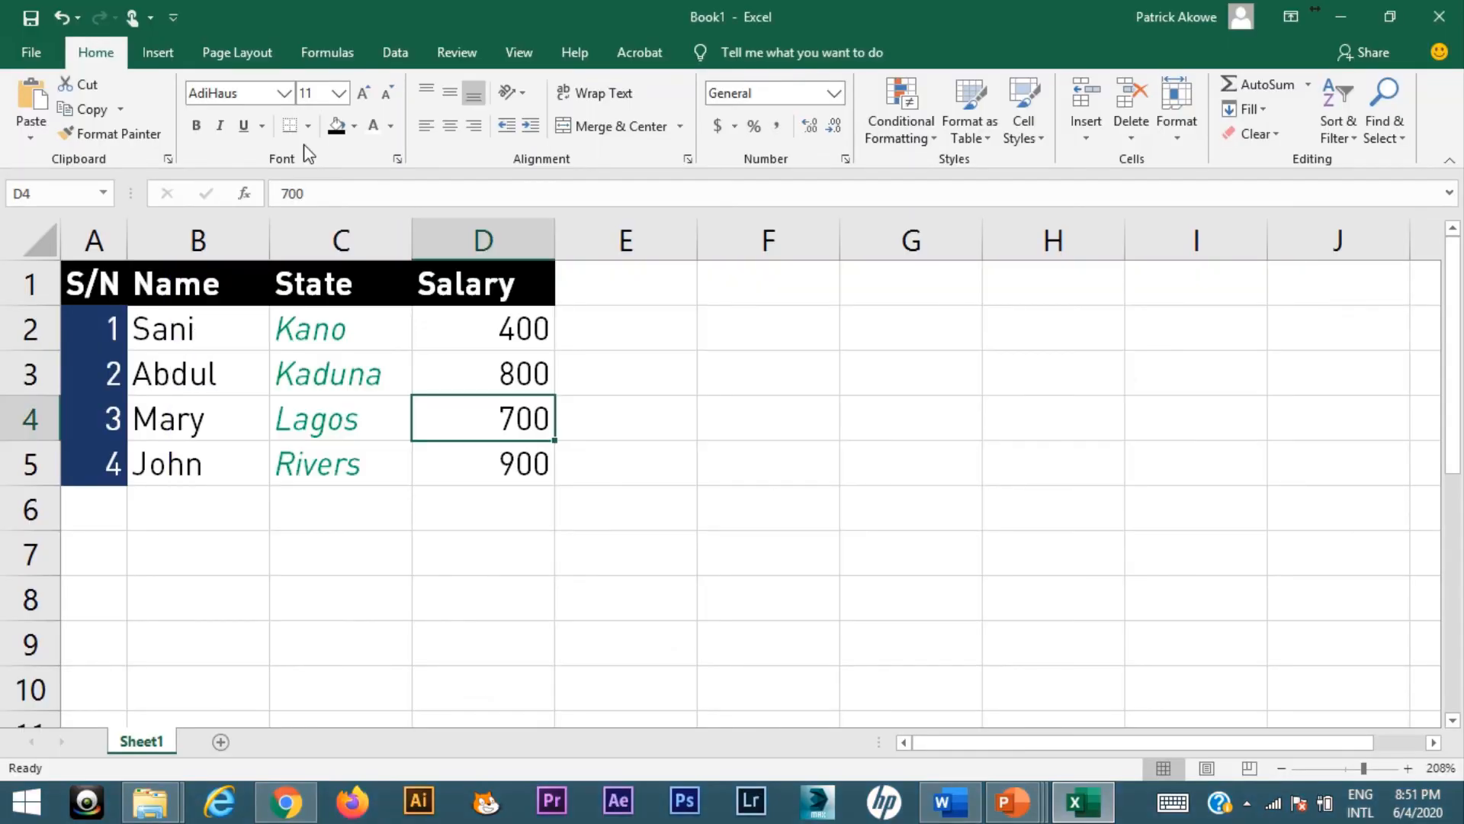
# Apply the Strikethrough effect to the salary in D4 through the Format Cells font settings
pyautogui.click(398, 159)
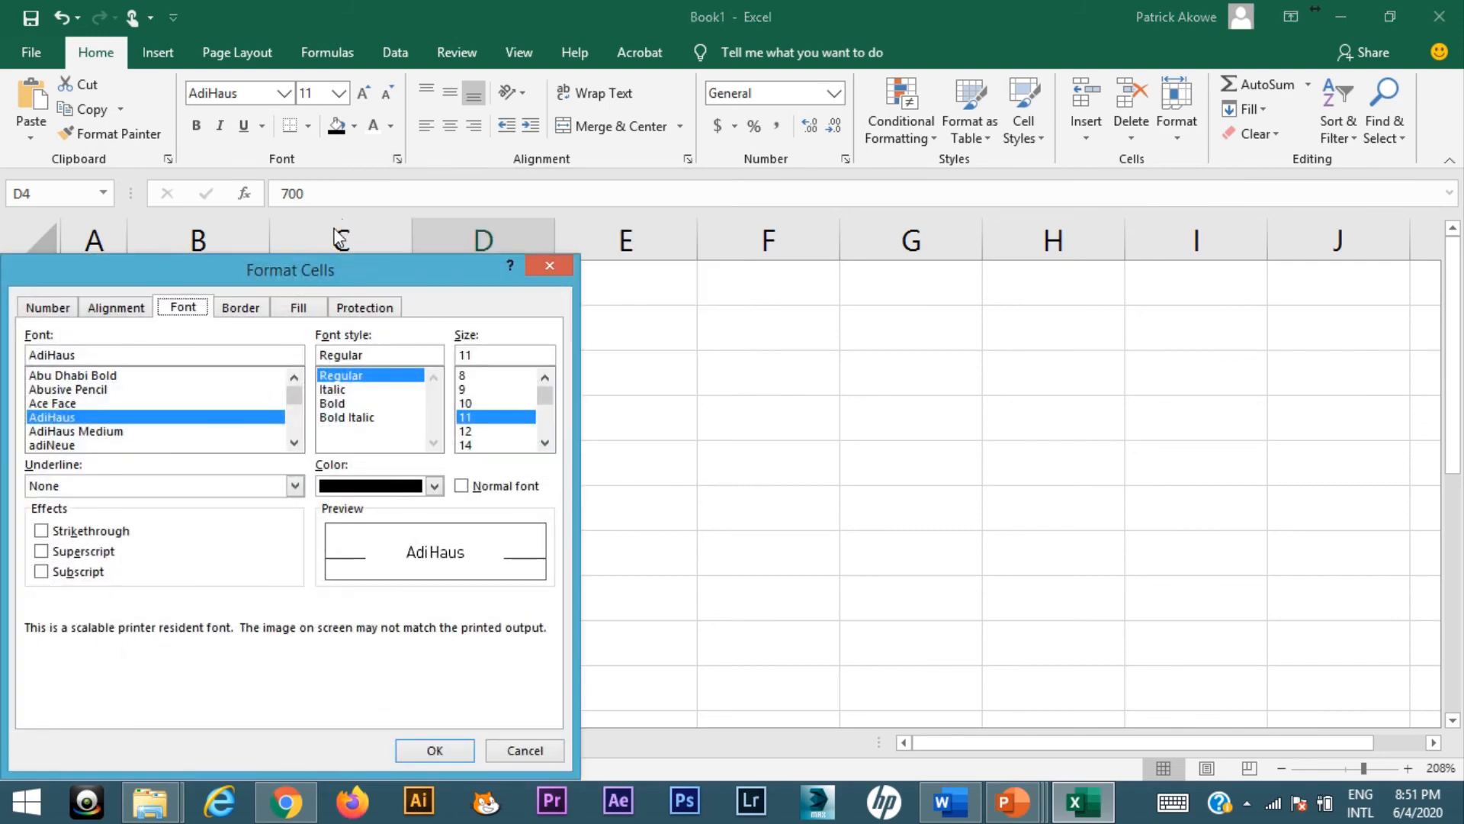
pyautogui.moveTo(305, 269); pyautogui.dragTo(888, 194)
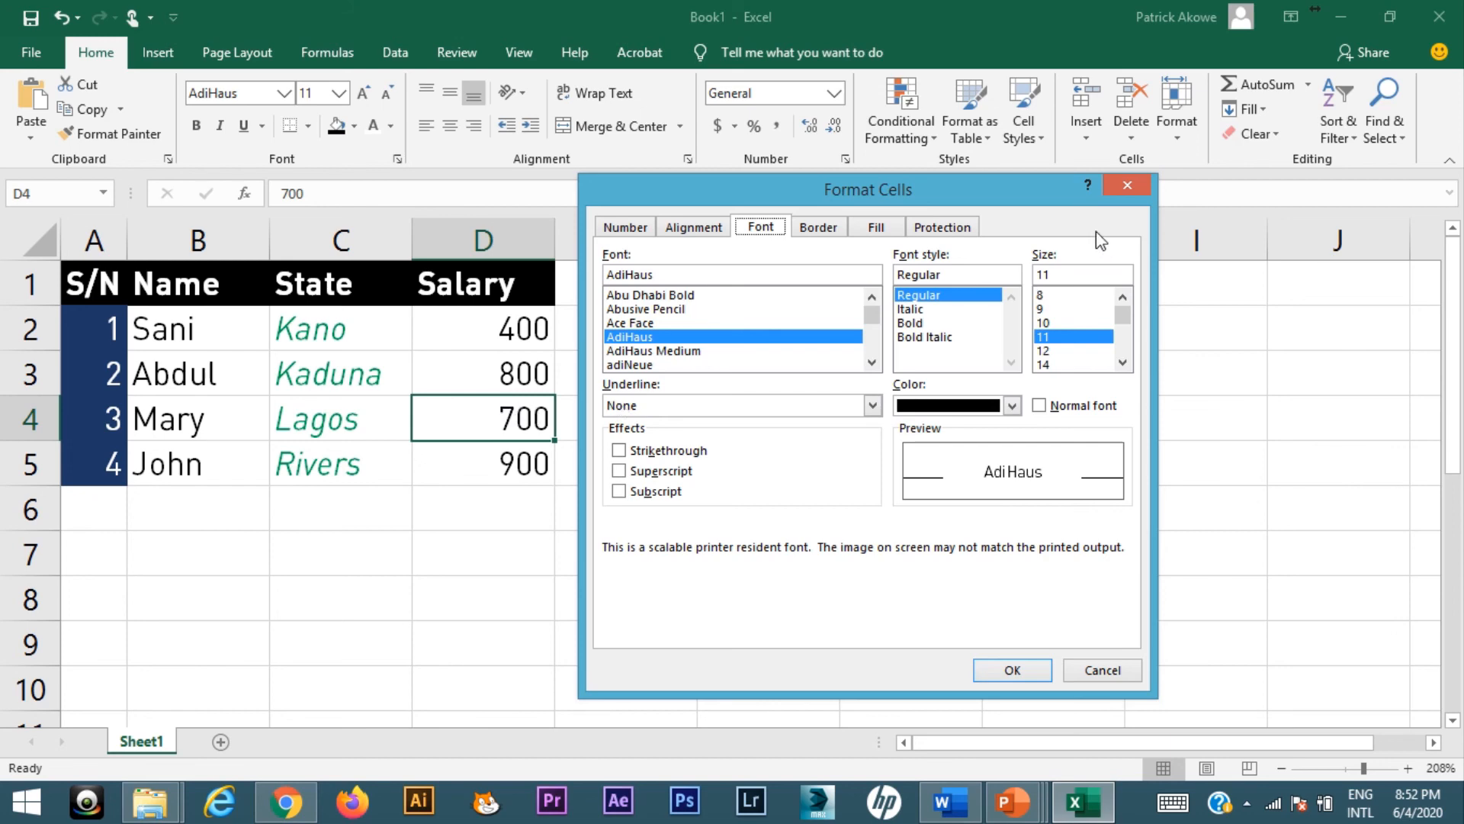
pyautogui.click(658, 453)
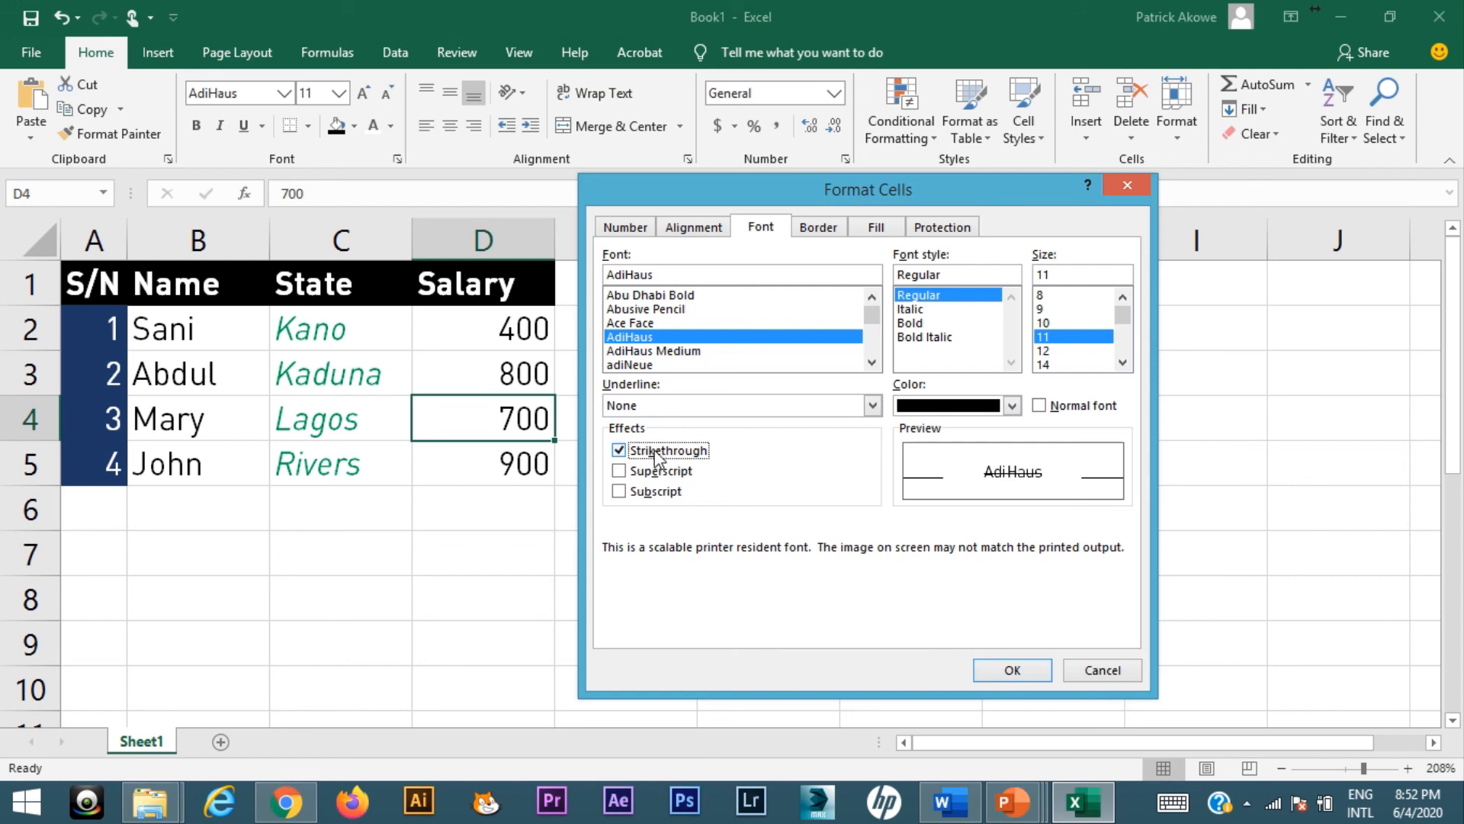
pyautogui.click(1011, 671)
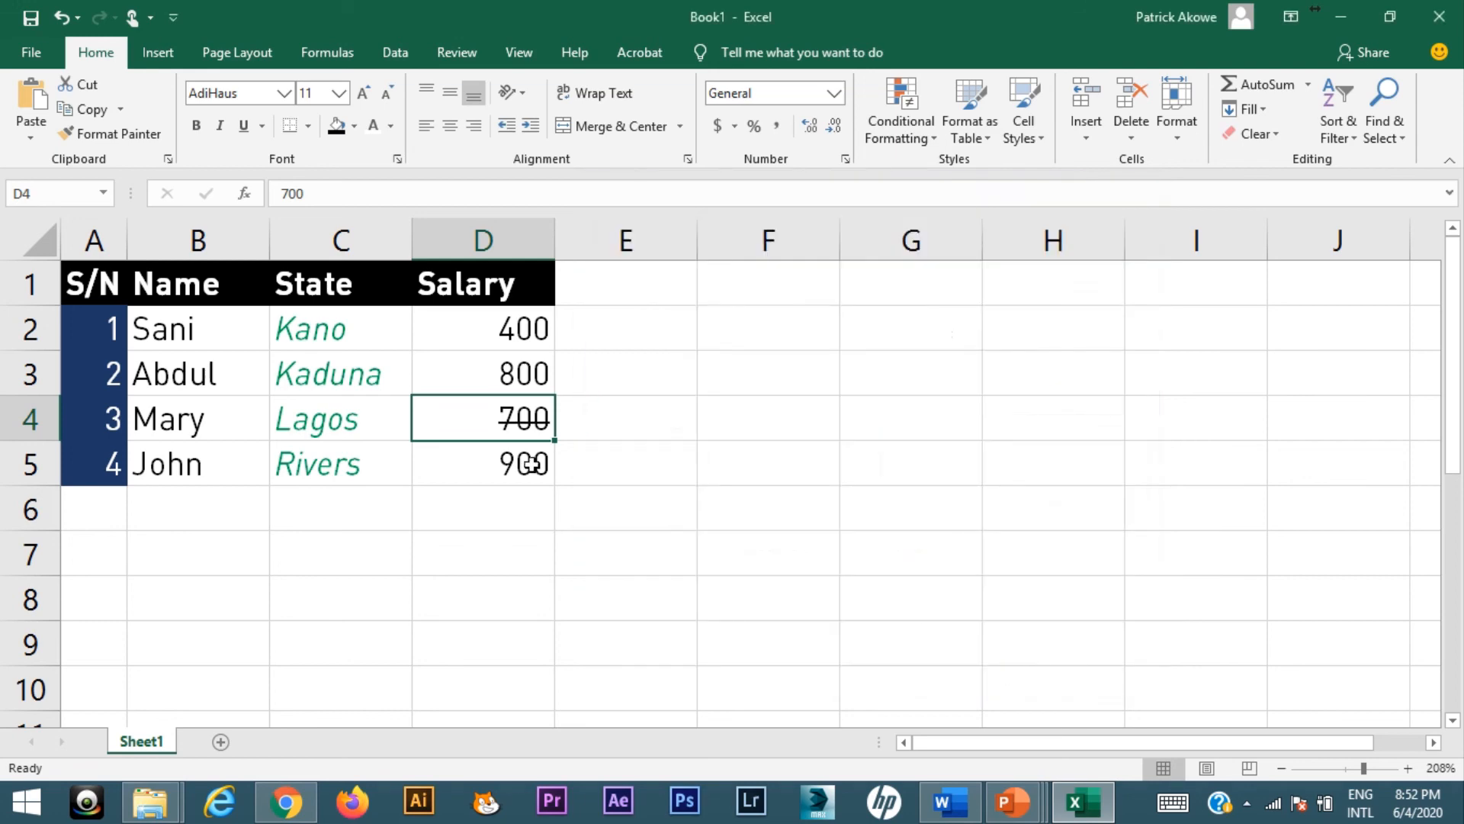
pyautogui.click(598, 414)
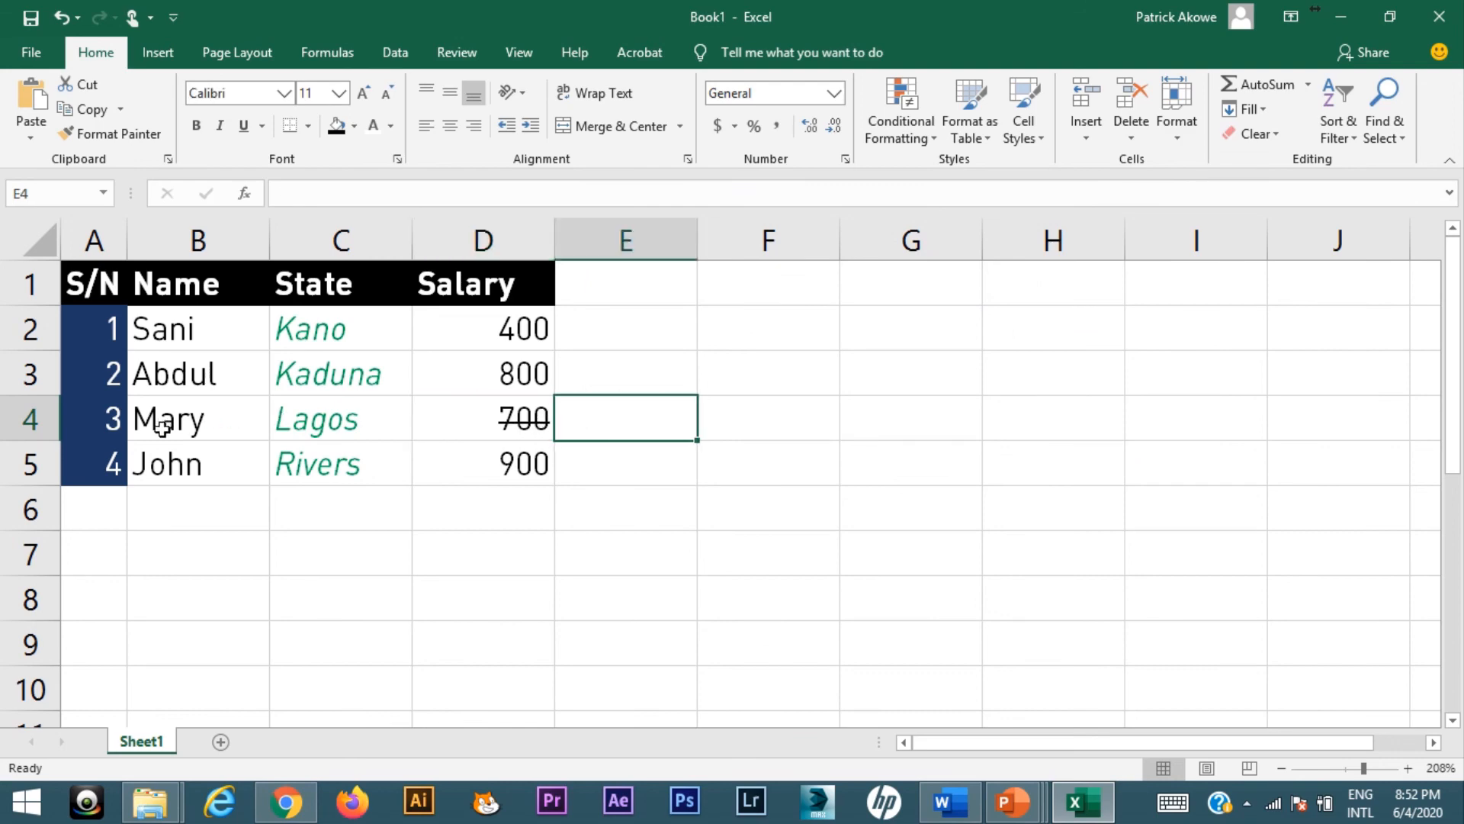
# Apply the Strikethrough effect to the name, state and salary in B4:D4 through the Format Cells font settings
pyautogui.moveTo(163, 426); pyautogui.dragTo(333, 418)
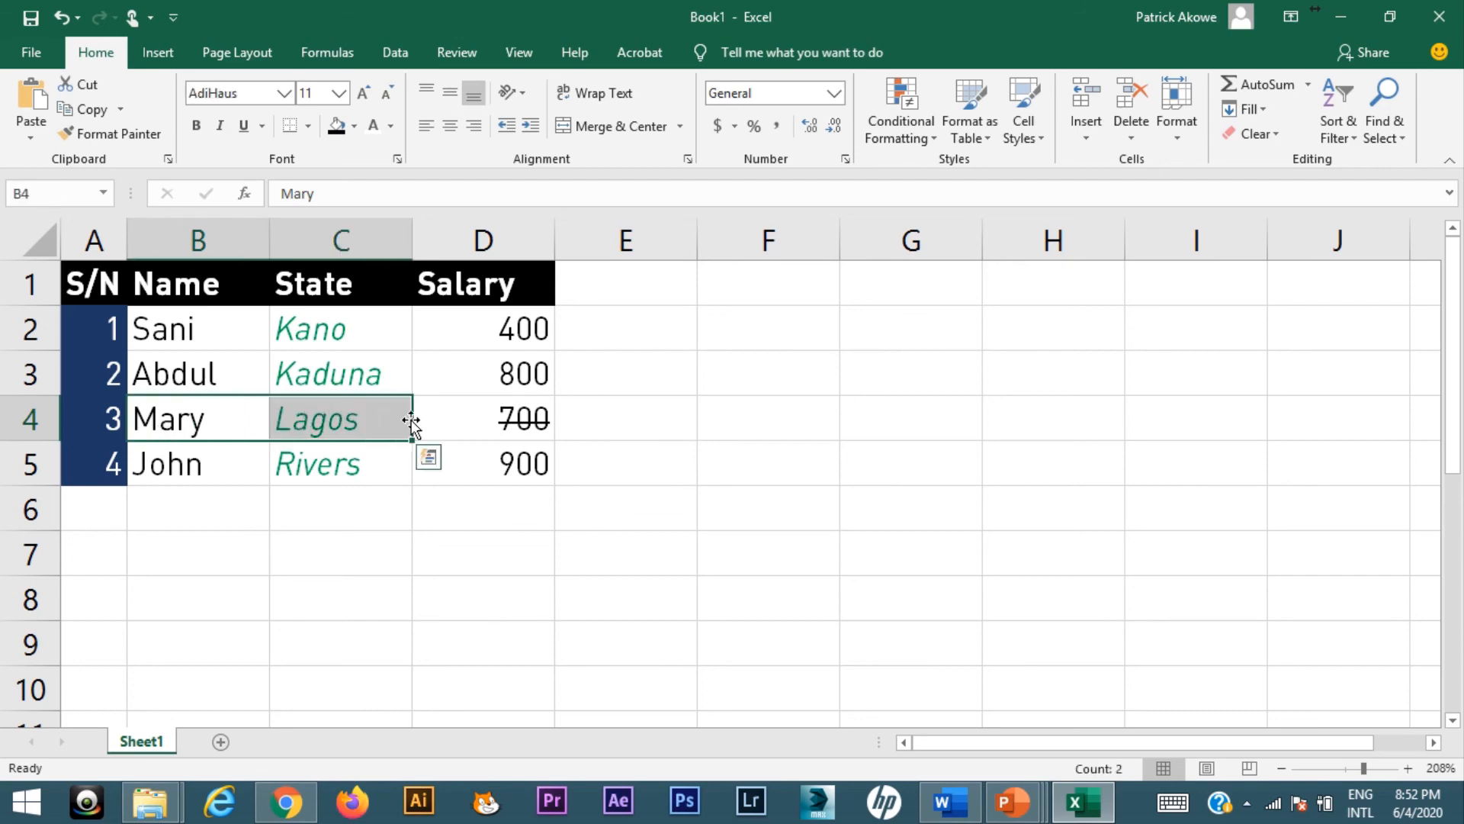
pyautogui.click(531, 419)
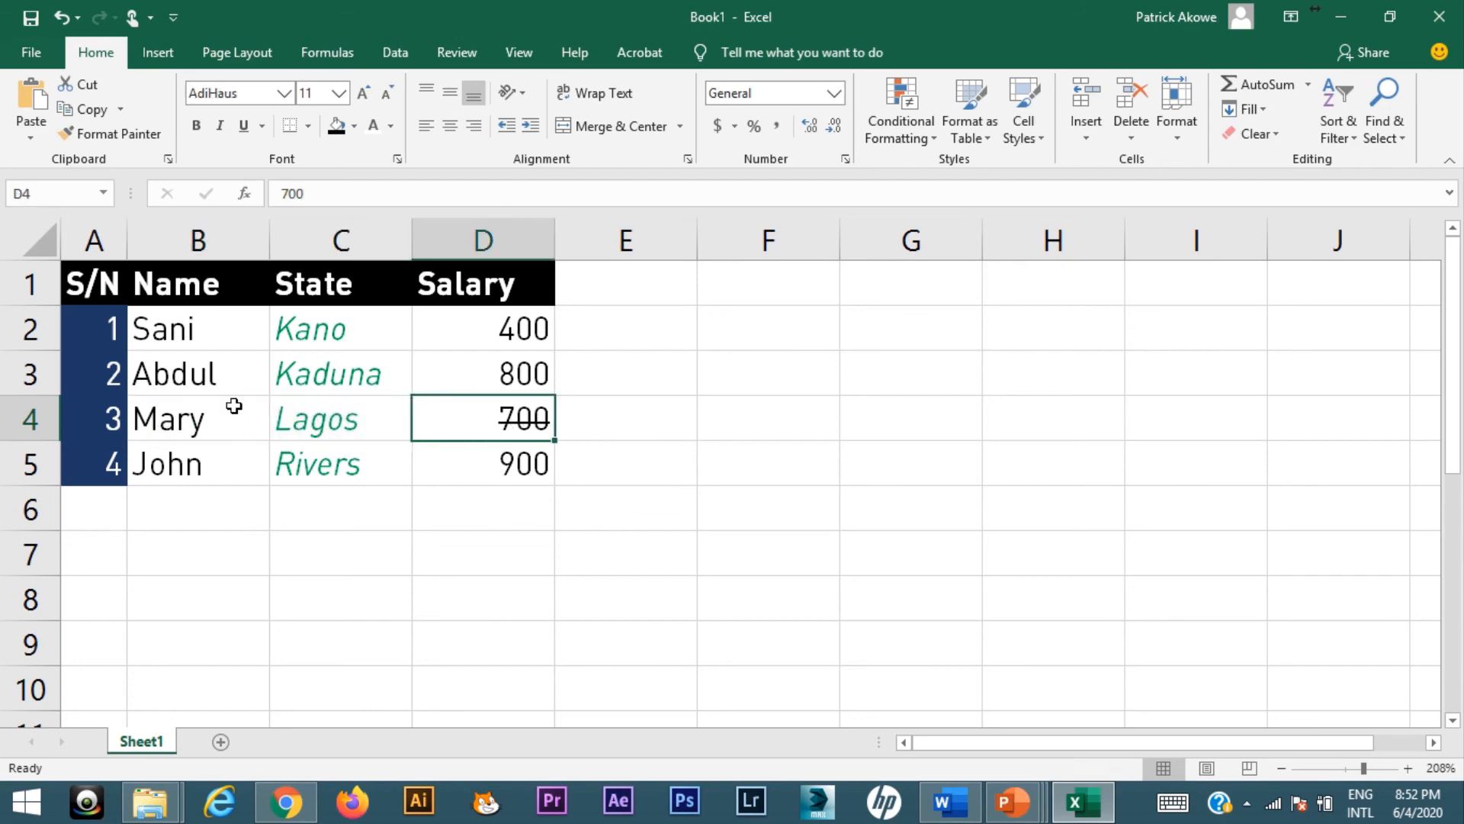
pyautogui.moveTo(175, 418); pyautogui.dragTo(450, 418)
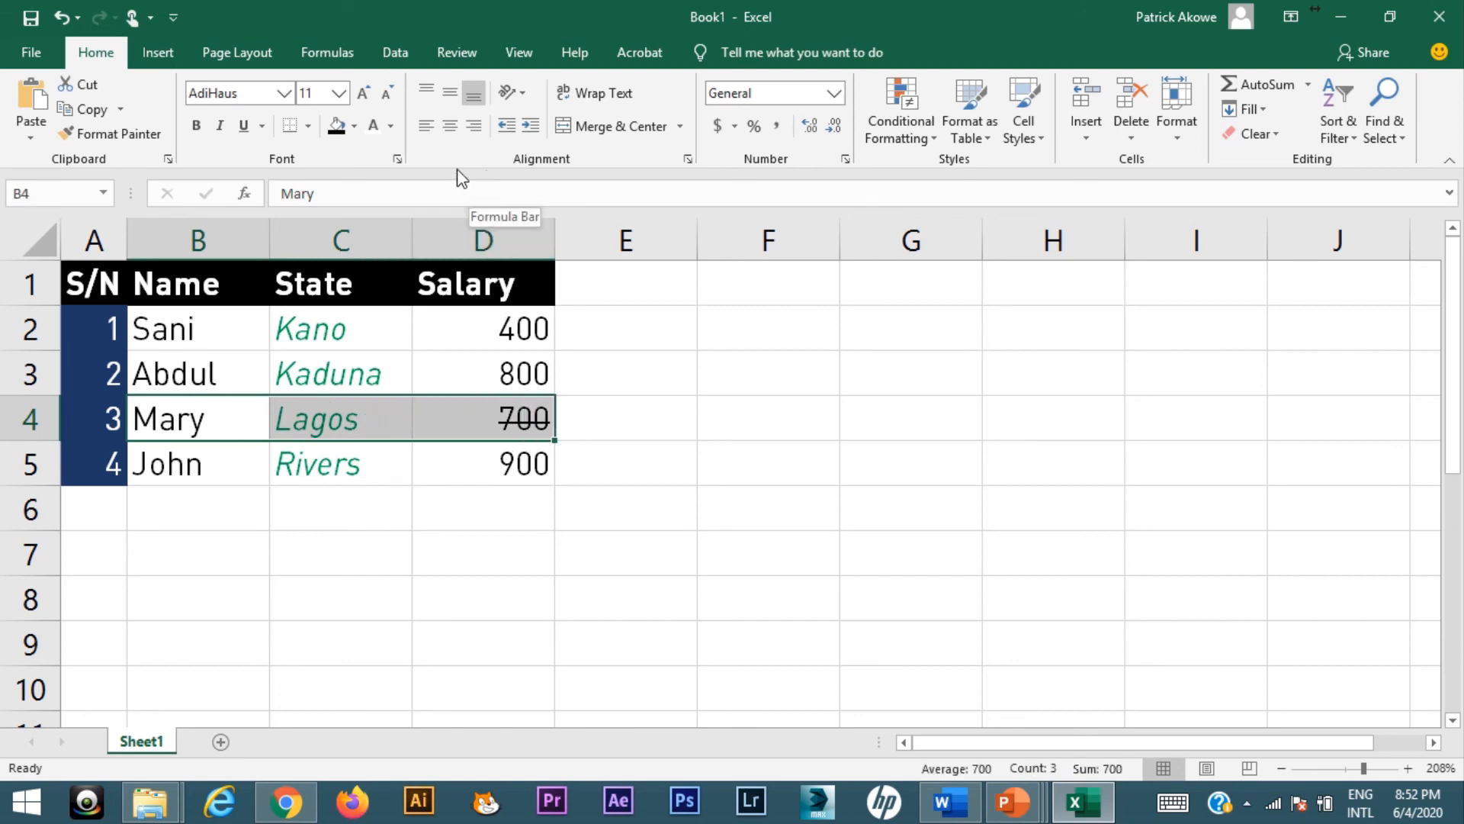
pyautogui.click(397, 160)
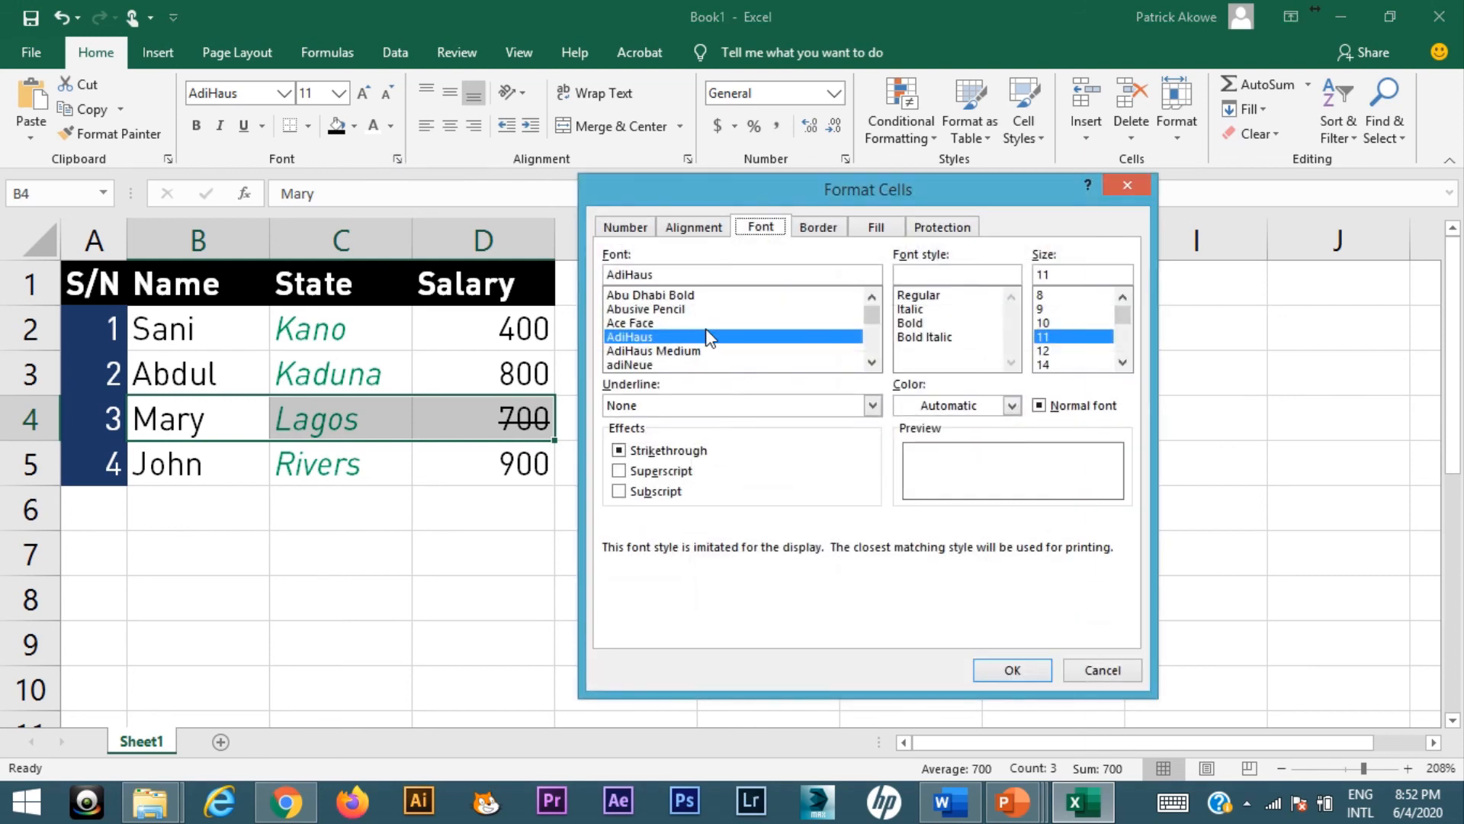
pyautogui.click(684, 454)
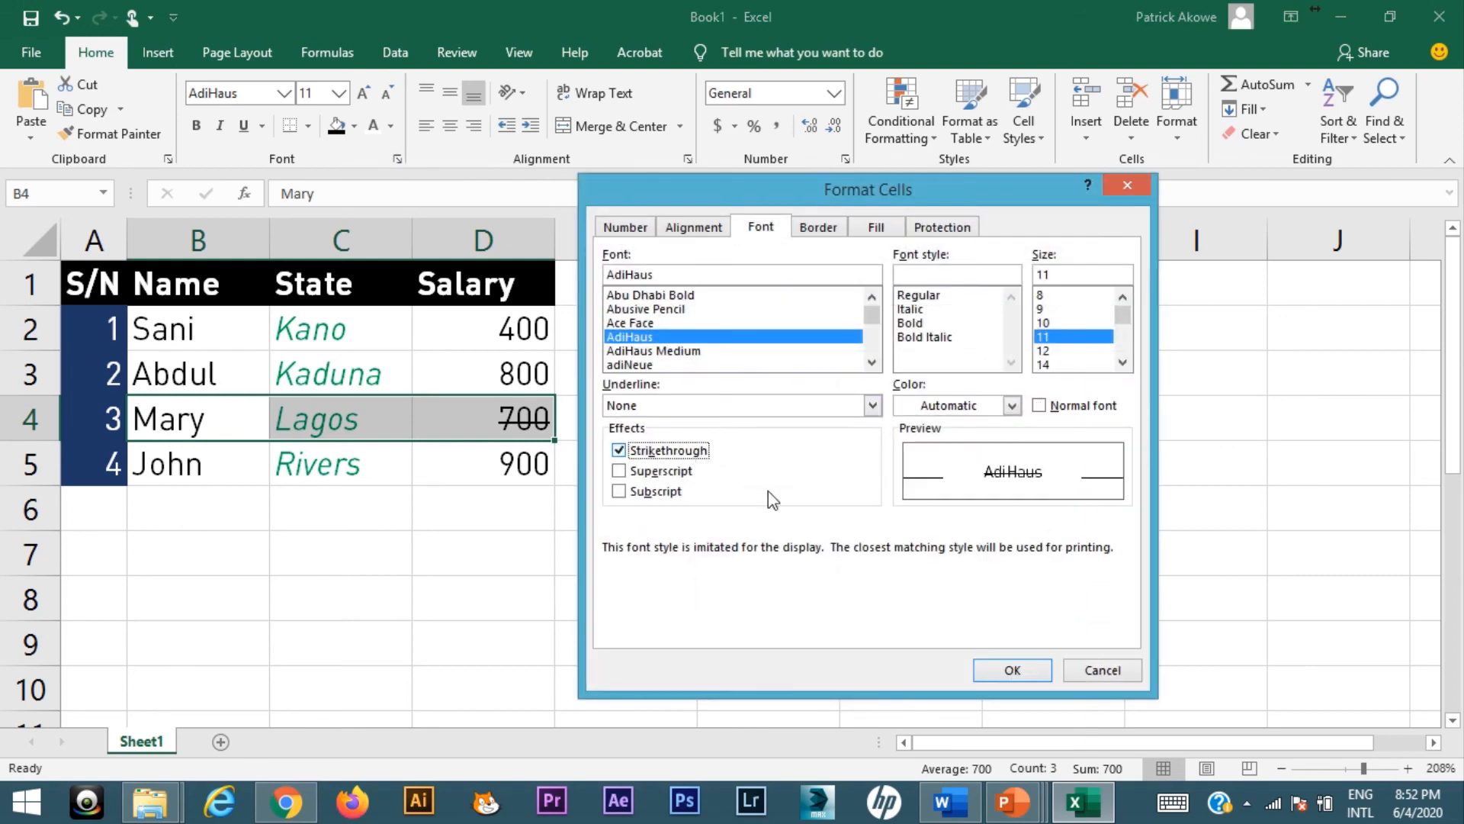
pyautogui.click(1012, 671)
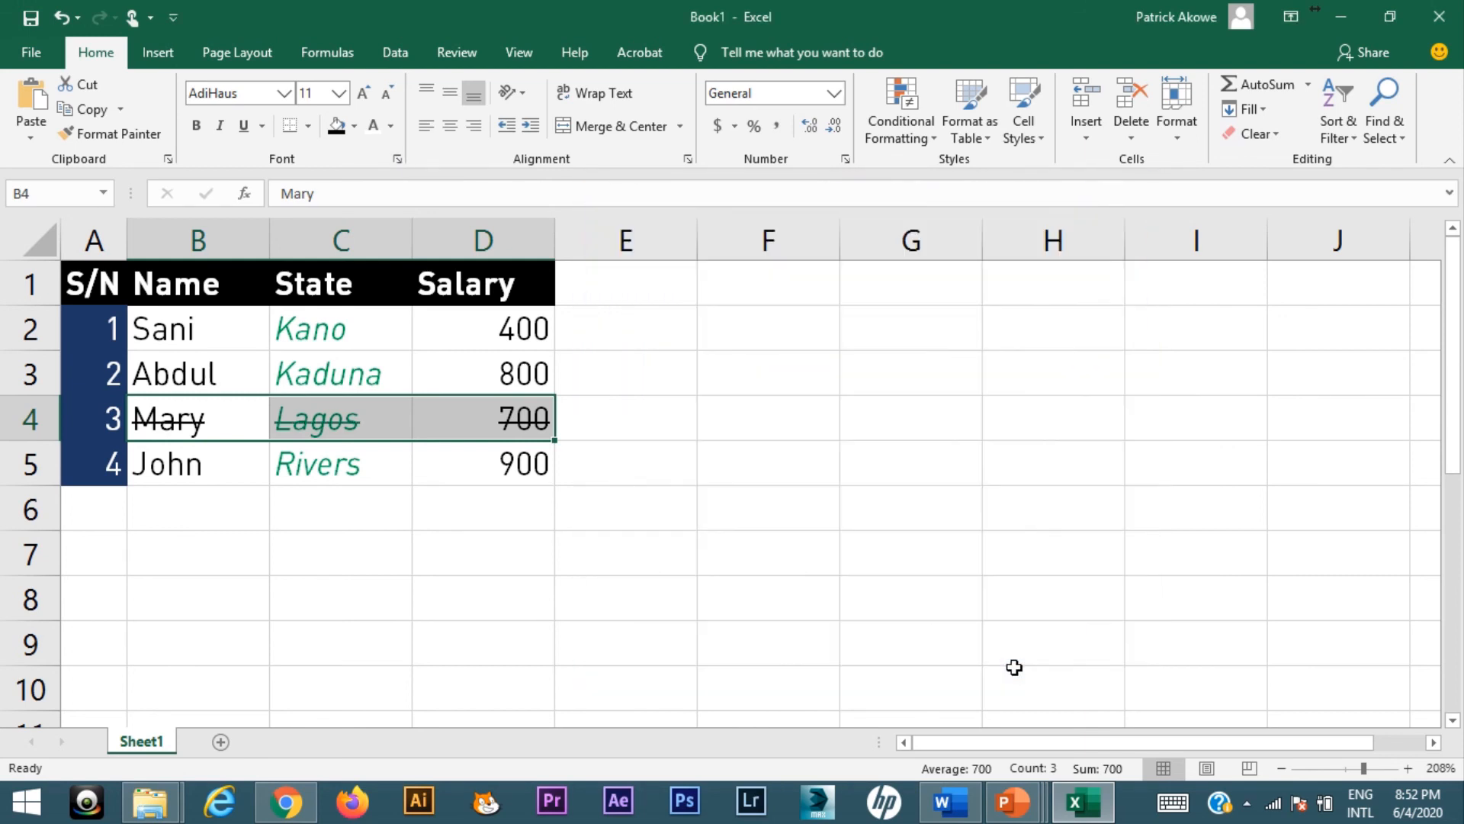
pyautogui.click(669, 386)
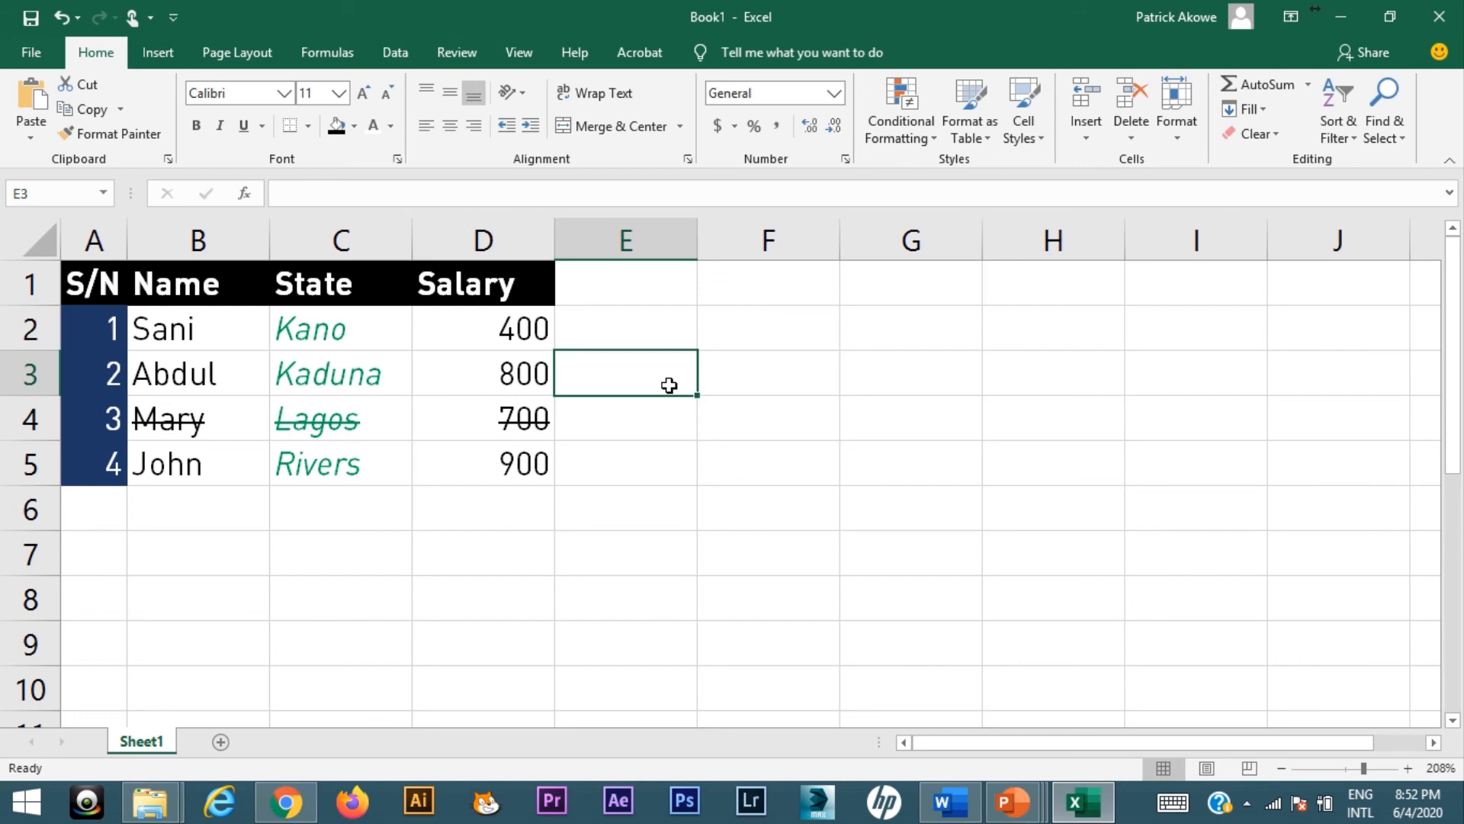
# Review the Format Cells font options, close them without changes and switch to the PowerPoint slide show
pyautogui.click(402, 157)
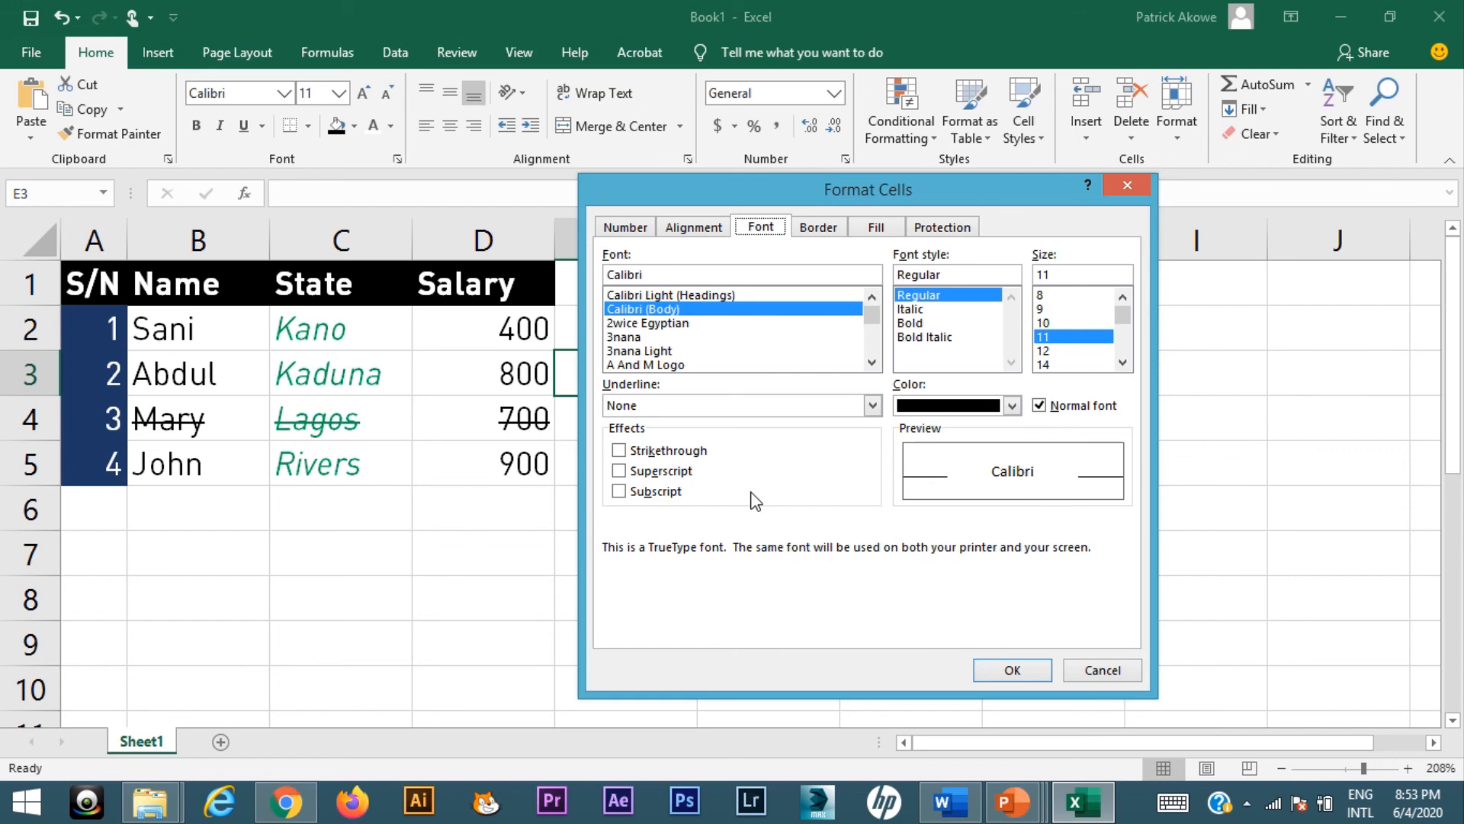
pyautogui.click(1127, 185)
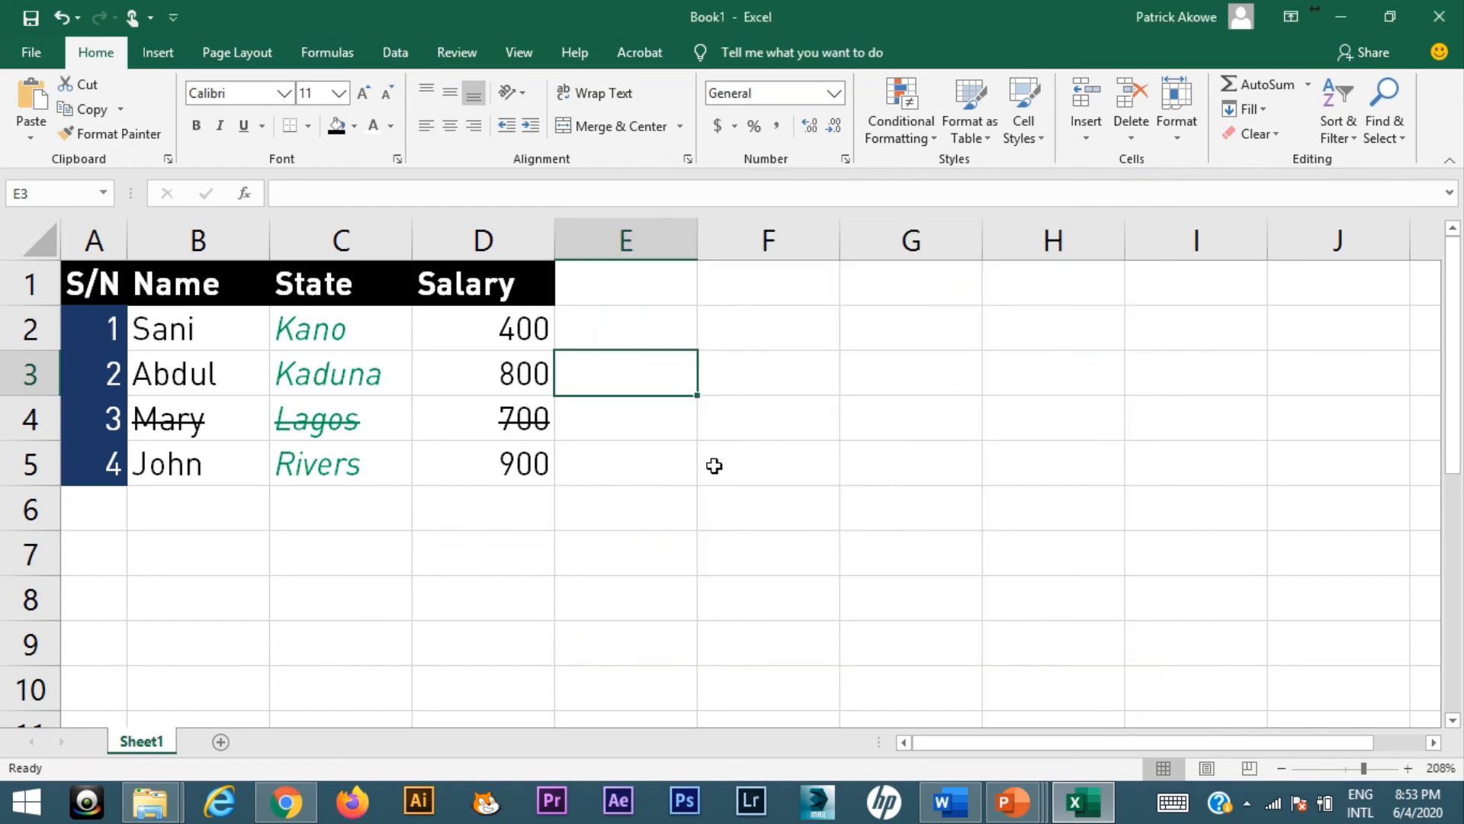
pyautogui.hotkey('alt', 'Tab')
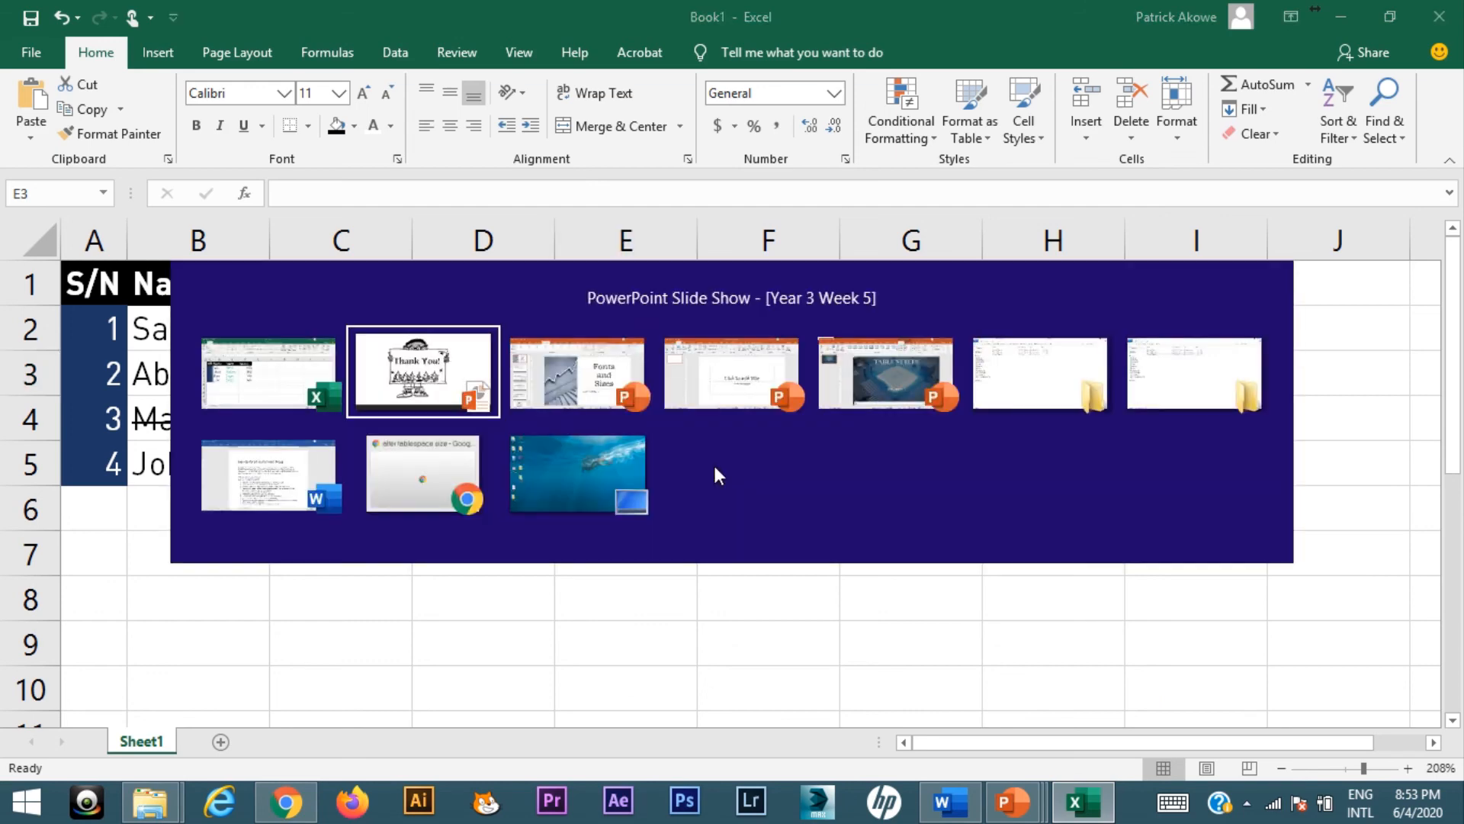